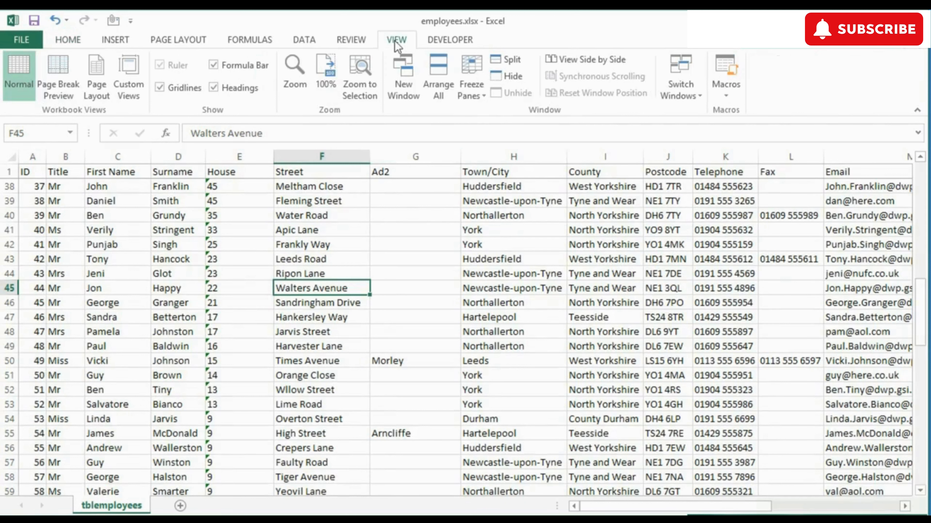
Save the current unfiltered sheet as a custom view named "Whole View", including print settings and hidden rows, columns and filter settings.
left_click(131, 83)
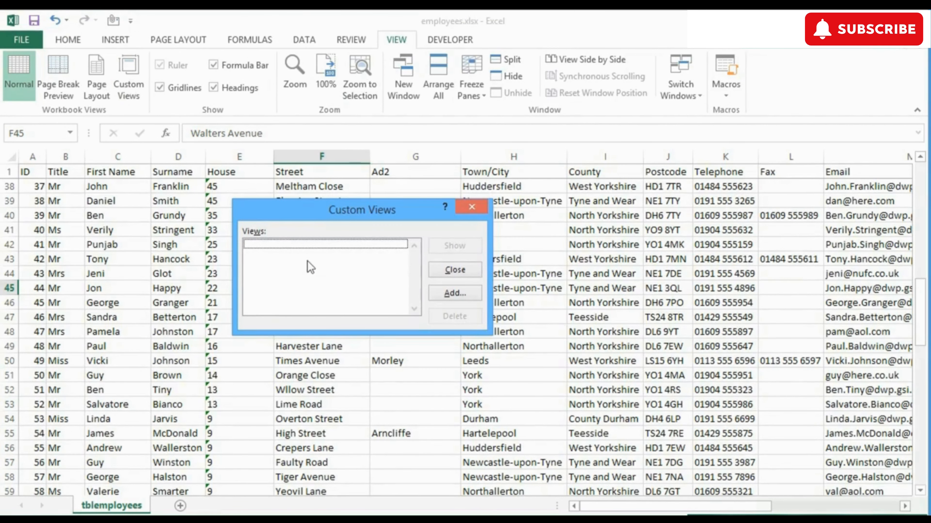
left_click(462, 296)
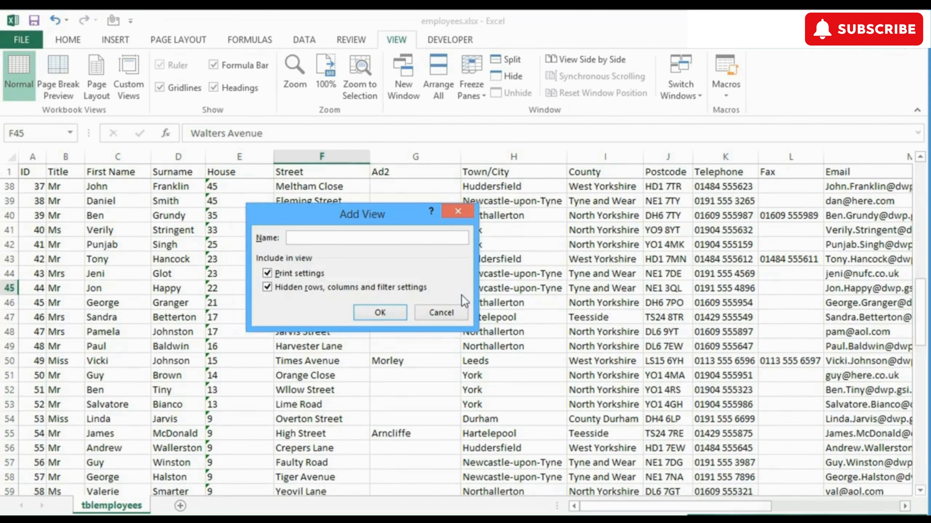
type("Whole View")
left_click(380, 312)
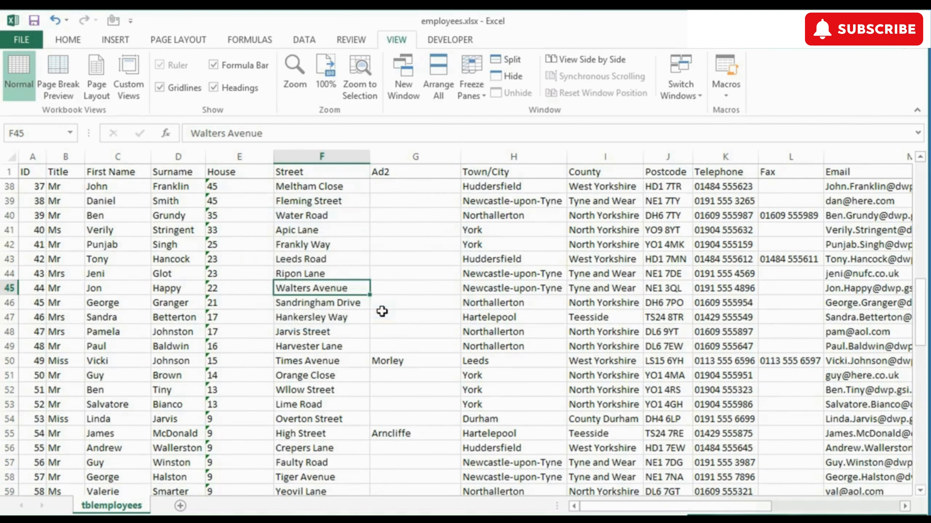
Turn on filtering for the employee table and filter the Sex column to show only value 1.
left_click(256, 188)
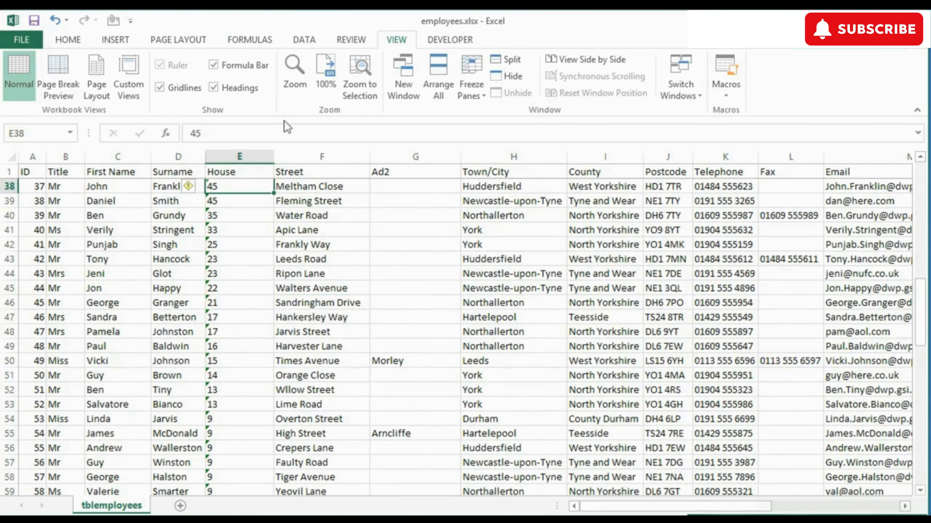
left_click(304, 40)
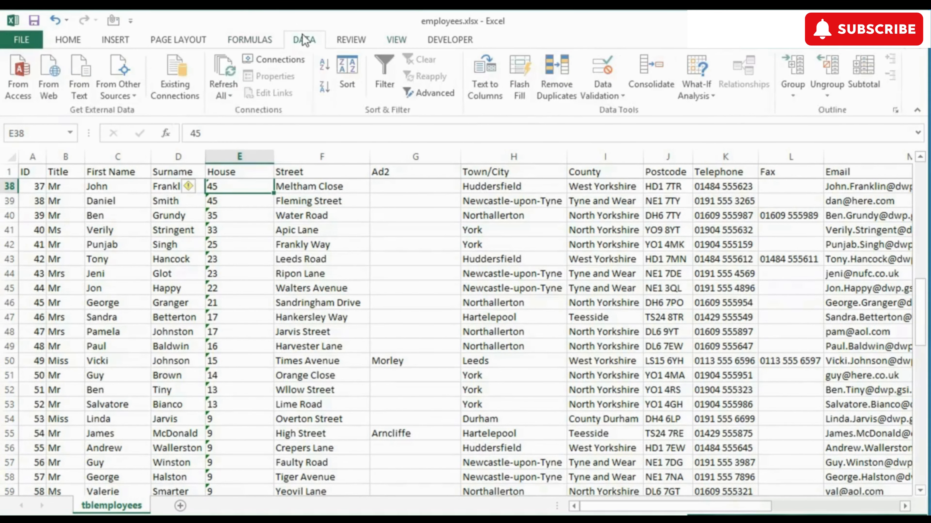
left_click(394, 70)
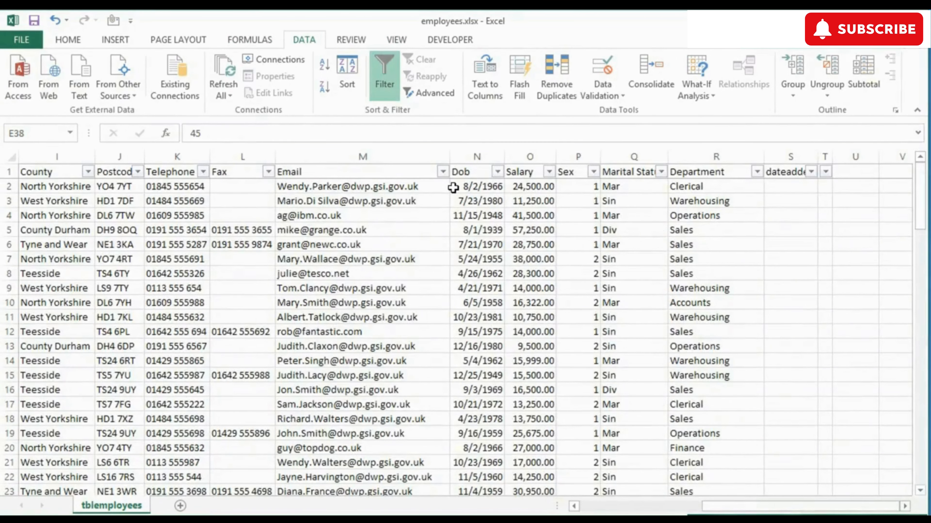
left_click(593, 172)
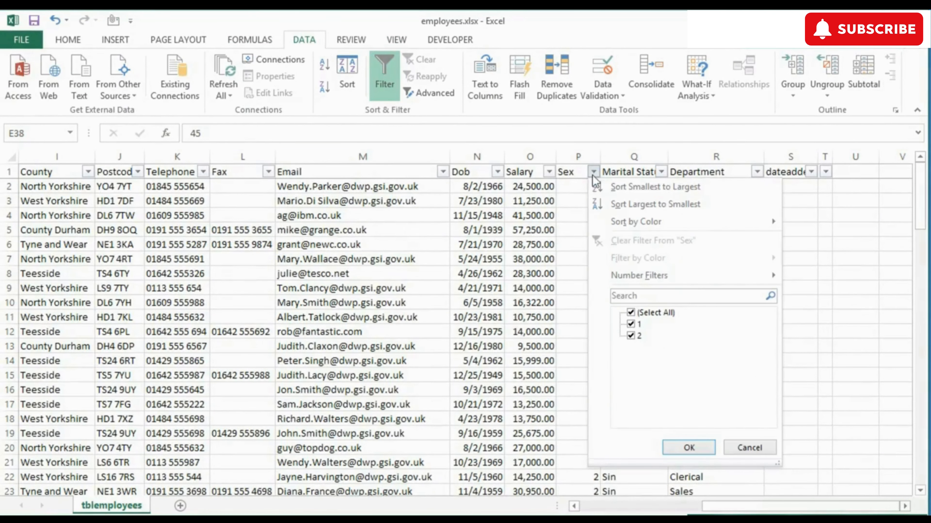
left_click(638, 336)
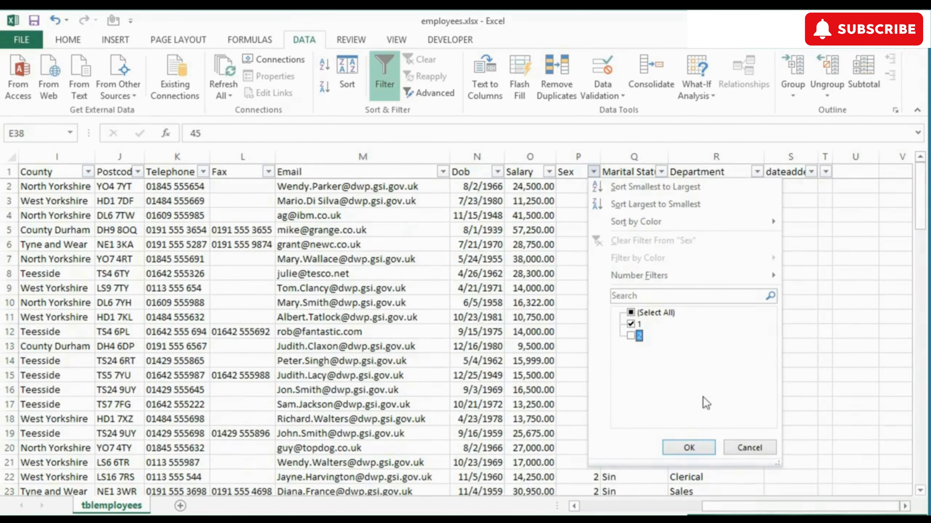
left_click(688, 448)
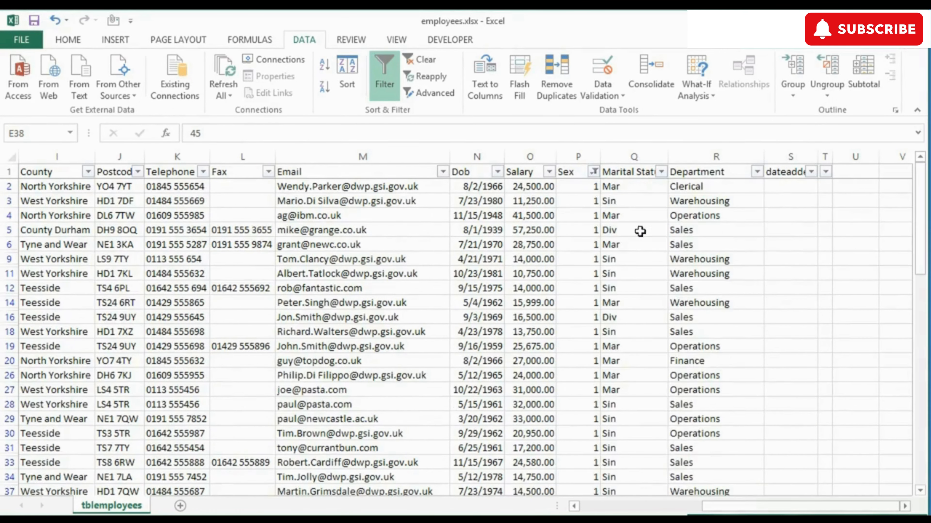
Filter the Marital Status column to show only Sin, excluding Div, Mar and blanks.
left_click(661, 172)
left_click(698, 348)
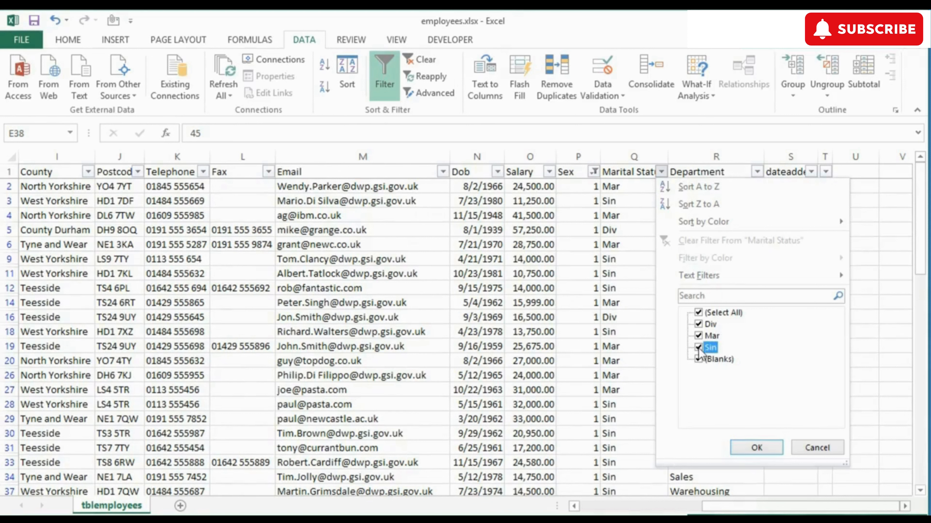
left_click(698, 336)
left_click(698, 348)
left_click(698, 359)
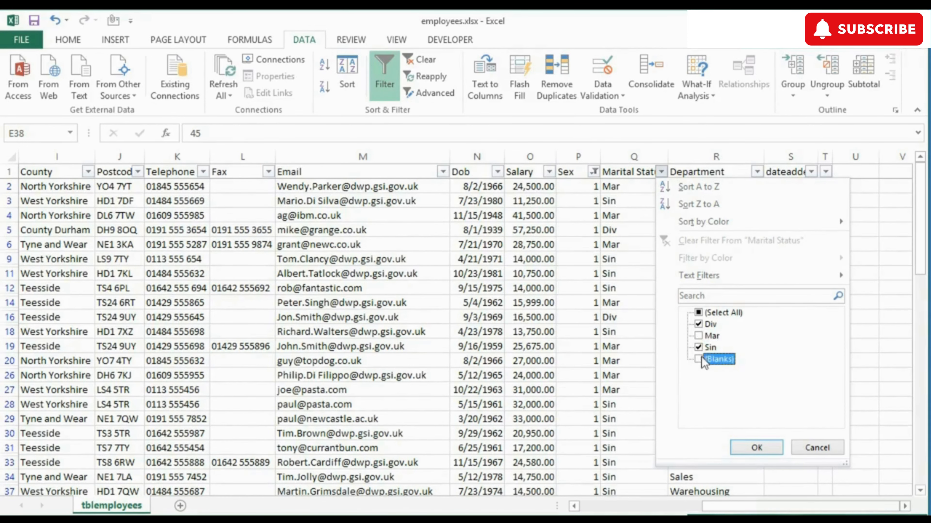
left_click(698, 324)
left_click(757, 447)
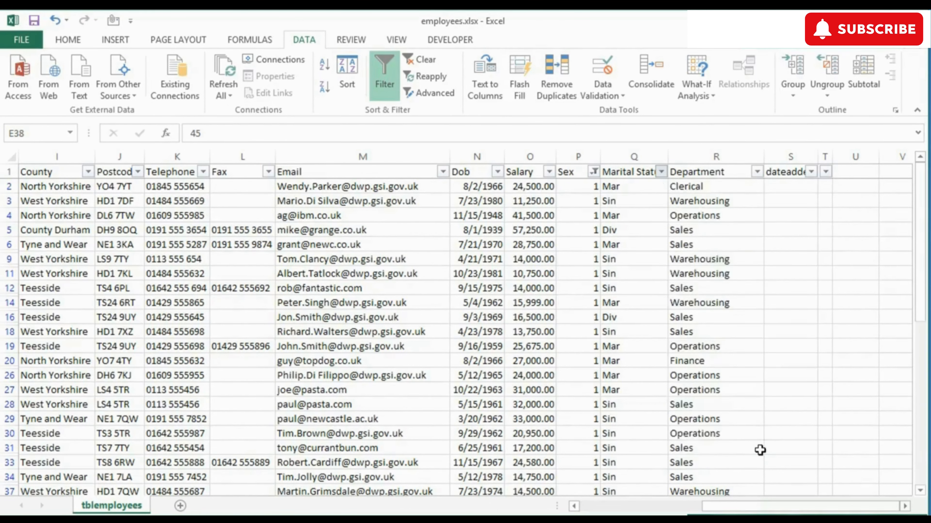
Hide the address columns E to J, from House through Postcode.
scroll(526, 334, "down", 2)
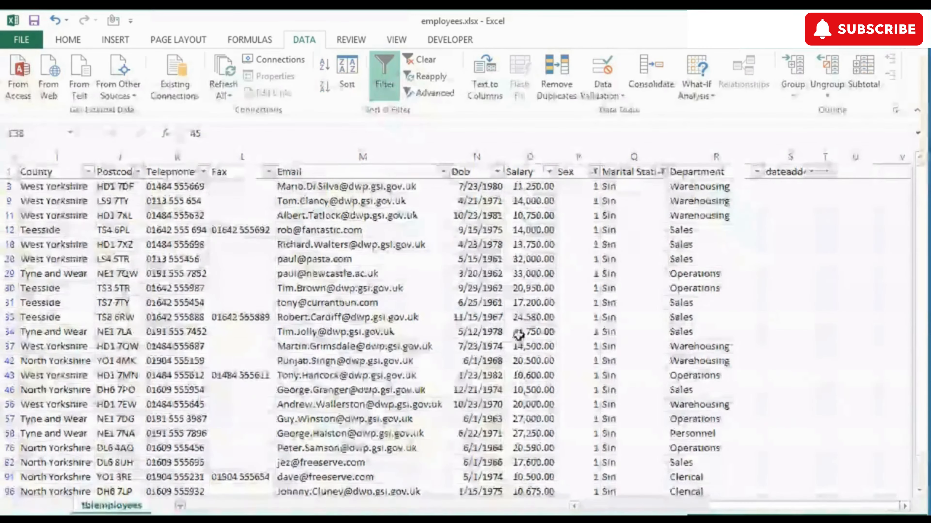
left_click_drag(727, 506, 590, 510)
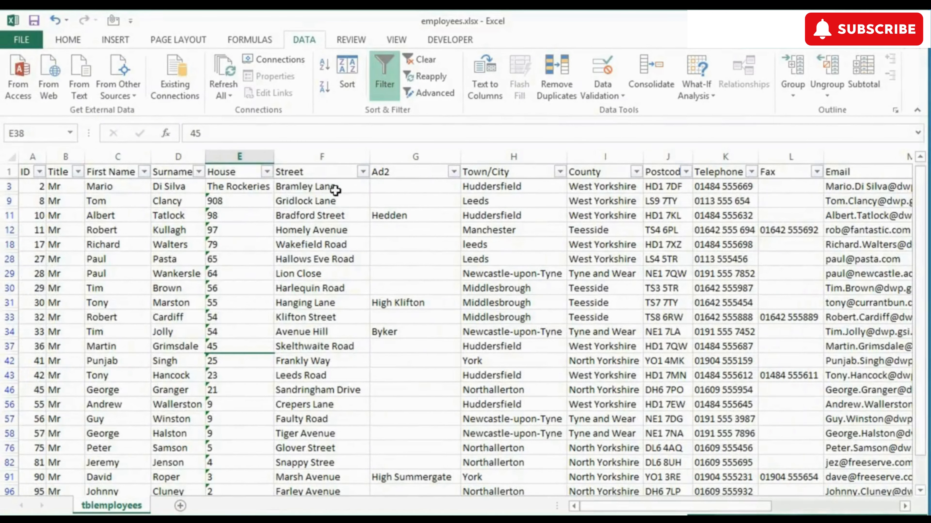
left_click(260, 155)
left_click_drag(259, 156, 661, 159)
right_click(548, 162)
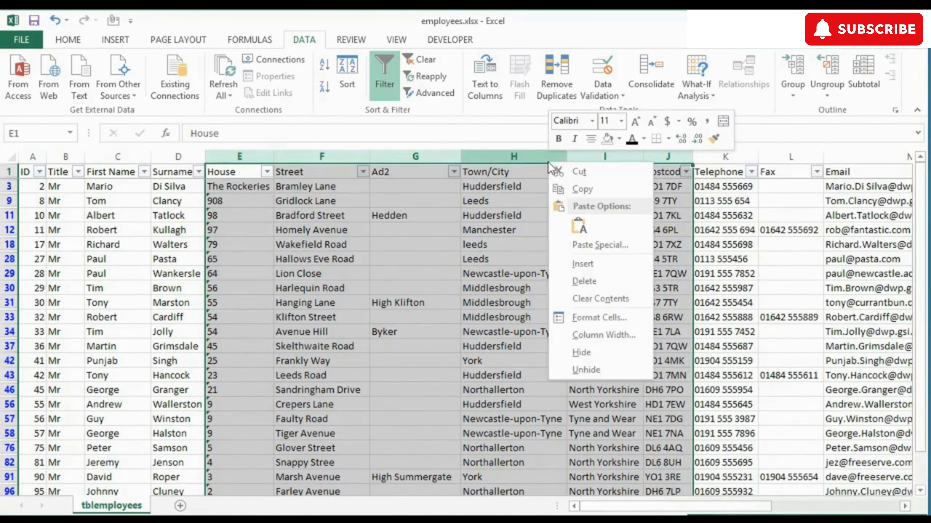
left_click(588, 351)
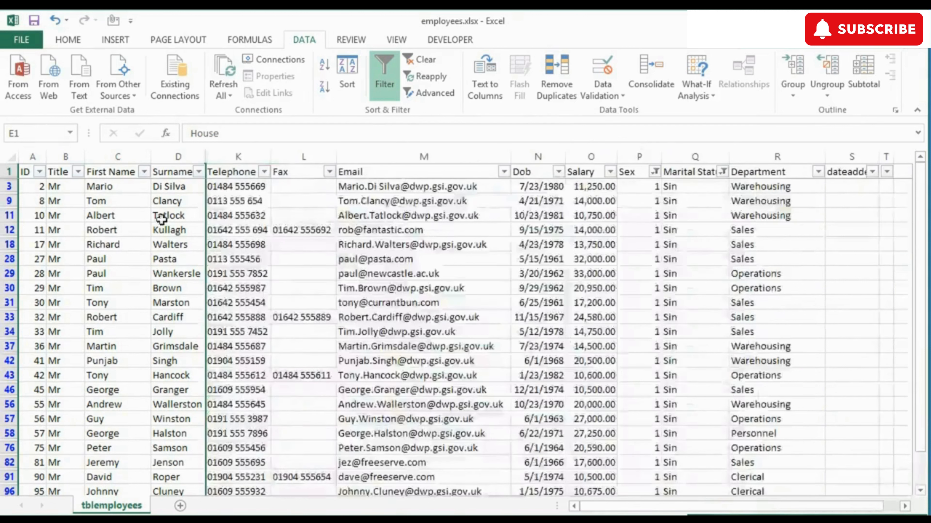
left_click(127, 187)
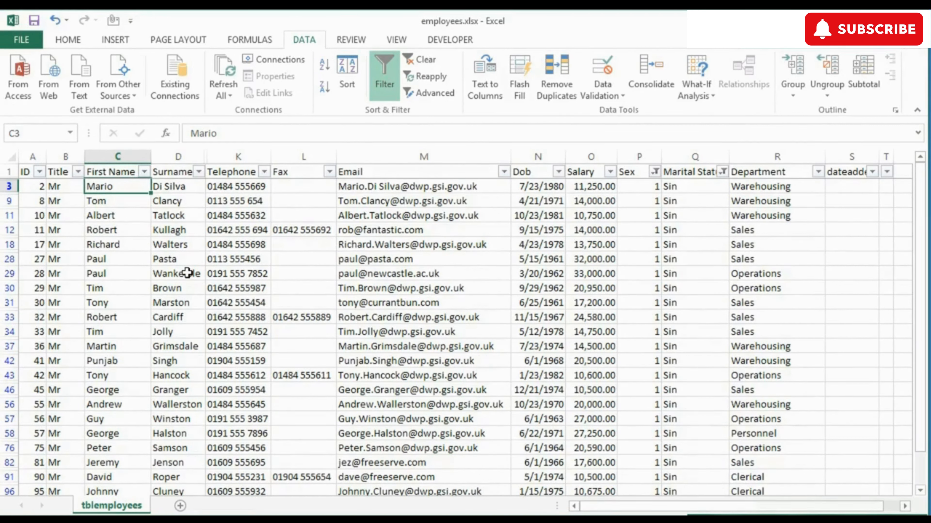
Save the filtered sheet with its hidden columns as a custom view named "MaleSingles".
left_click(399, 41)
left_click(127, 74)
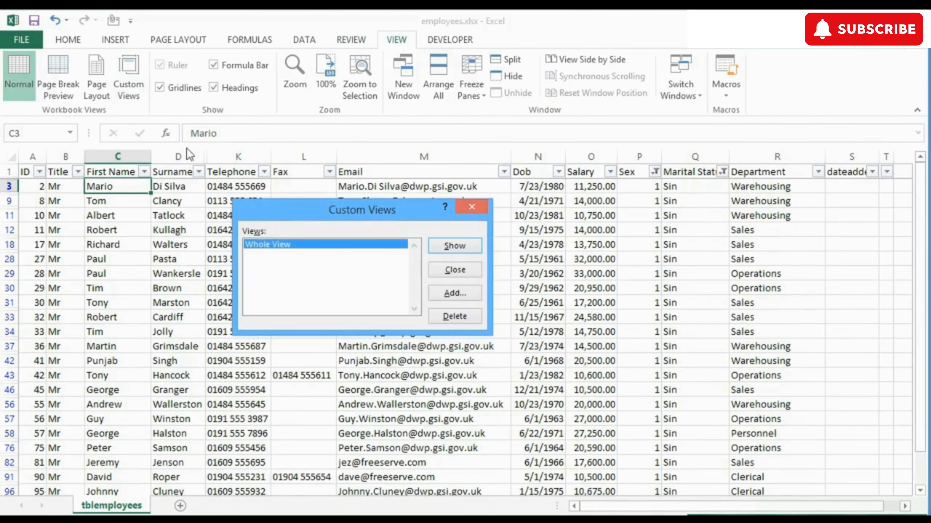
left_click(452, 294)
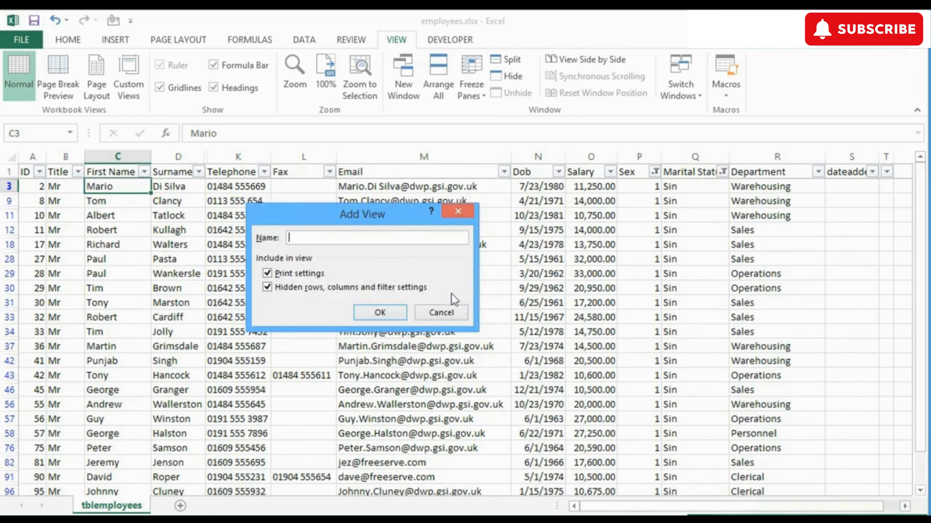
type("MaleSingles")
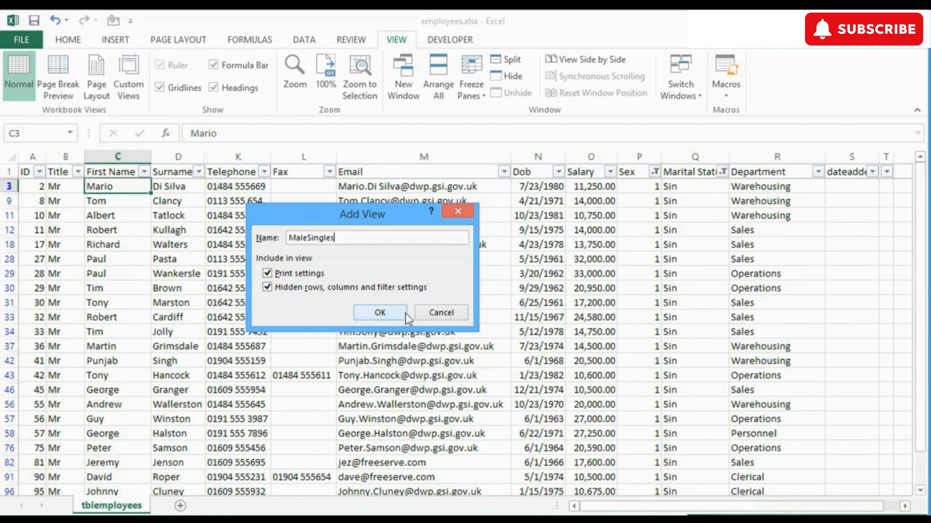
left_click(399, 308)
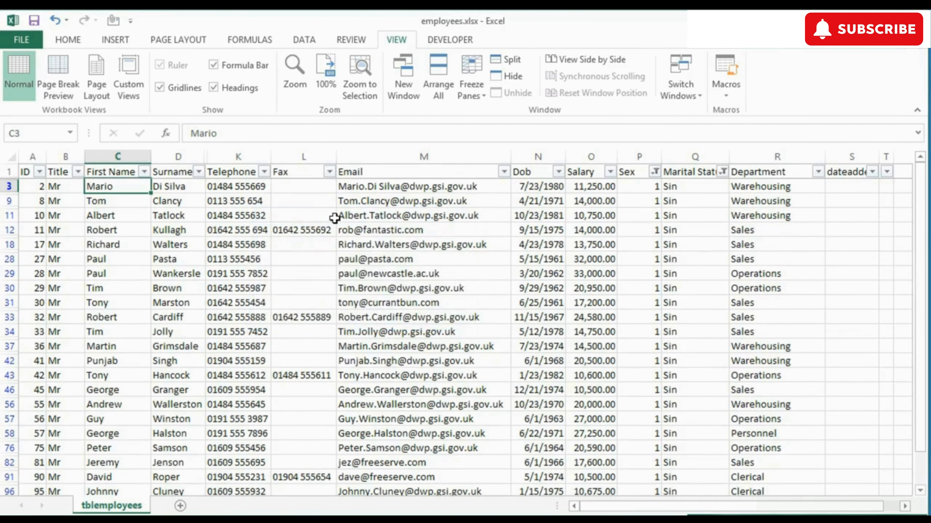
left_click(334, 218)
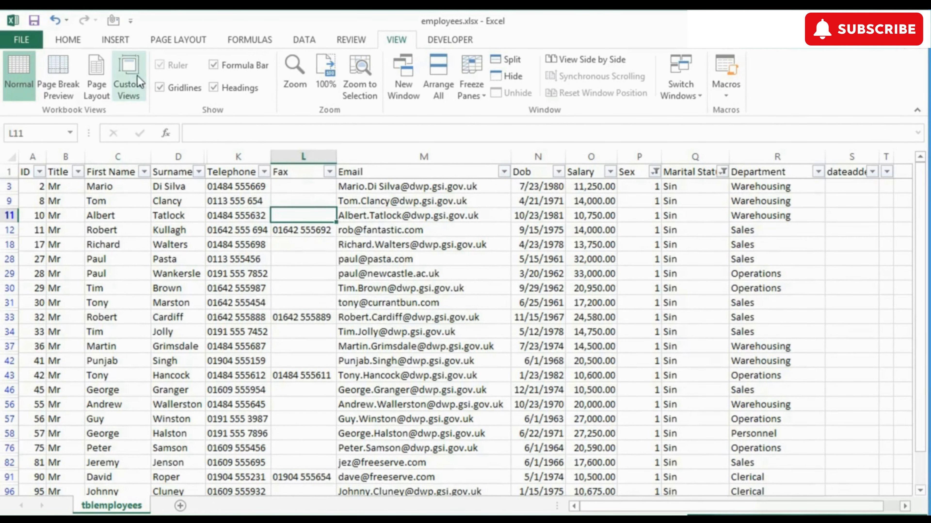
Test the saved custom views by showing Whole View and switching back to MaleSingles.
left_click(139, 83)
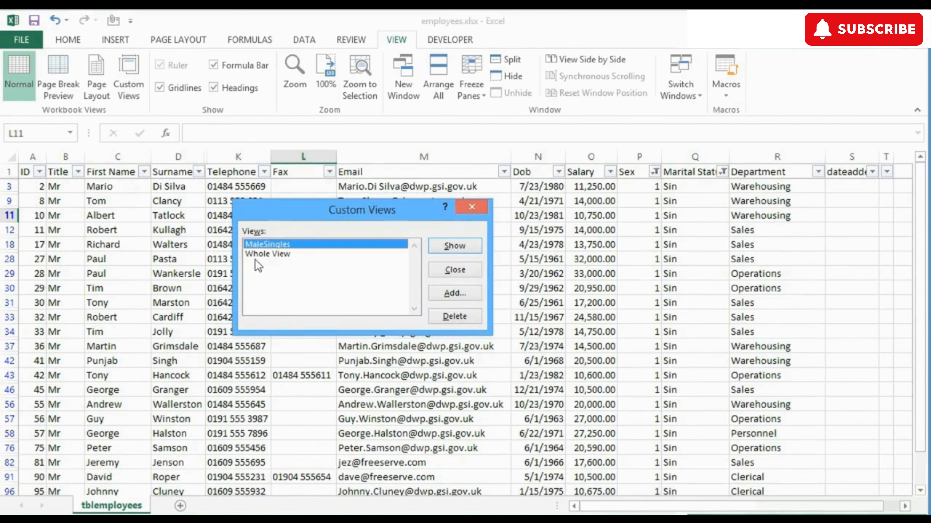
left_click(267, 254)
left_click(452, 246)
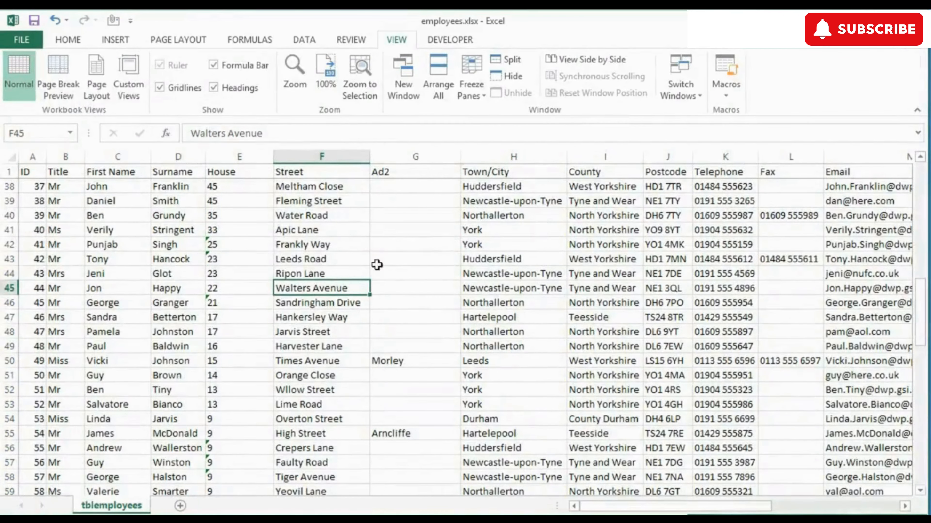
left_click(139, 80)
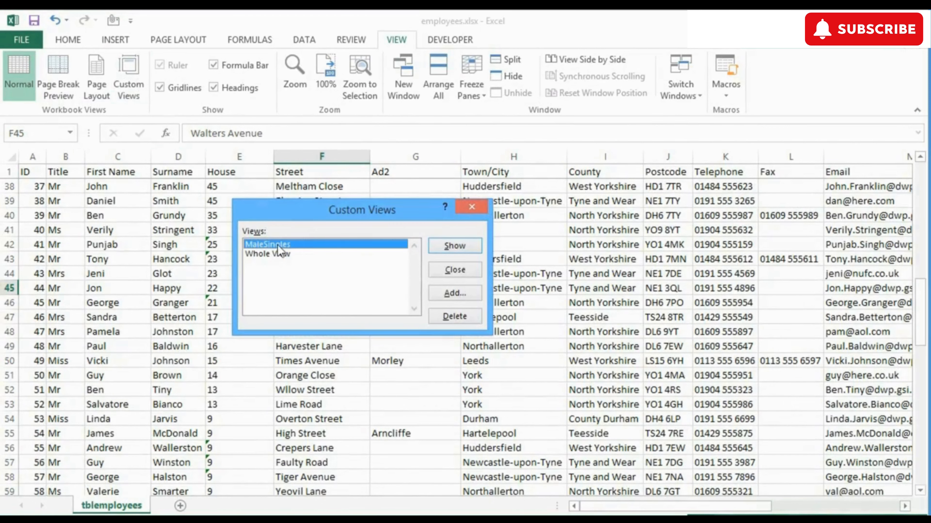
left_click(456, 248)
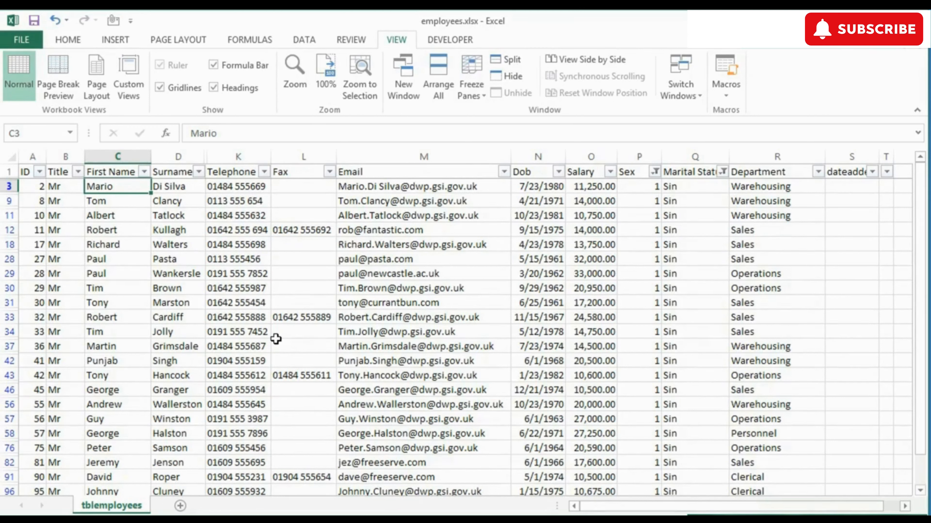
Restore the full unfiltered table by showing the Whole View custom view.
left_click(129, 77)
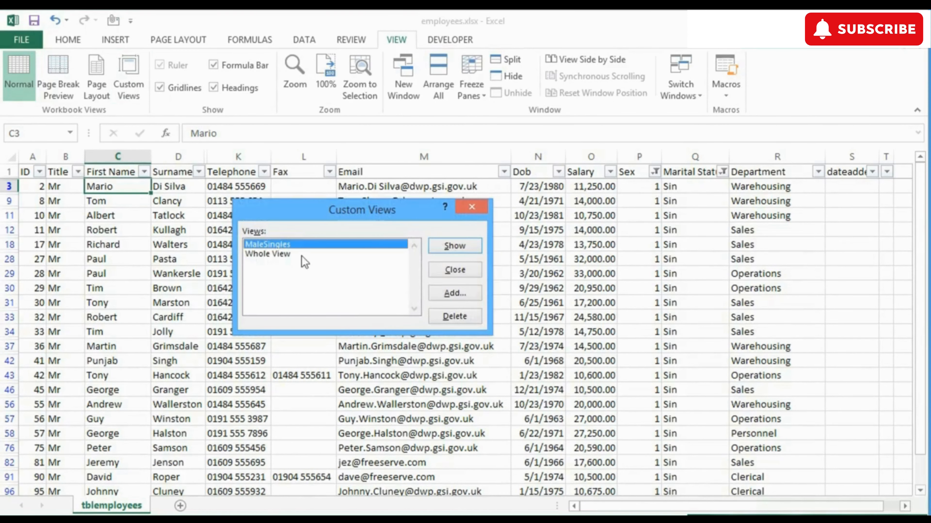
left_click(285, 254)
left_click(453, 245)
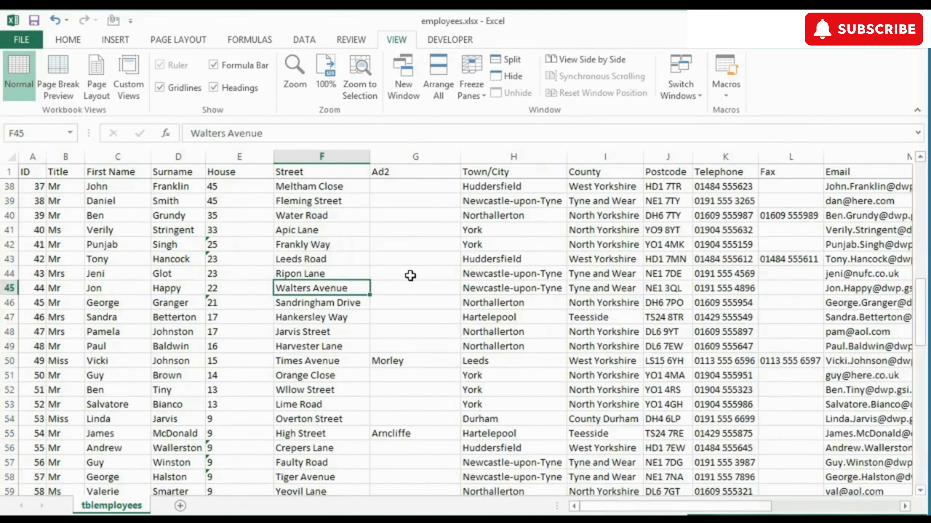
Turn filtering back on for the table and filter the Sex column to show only value 2.
scroll(410, 275, "up", 12)
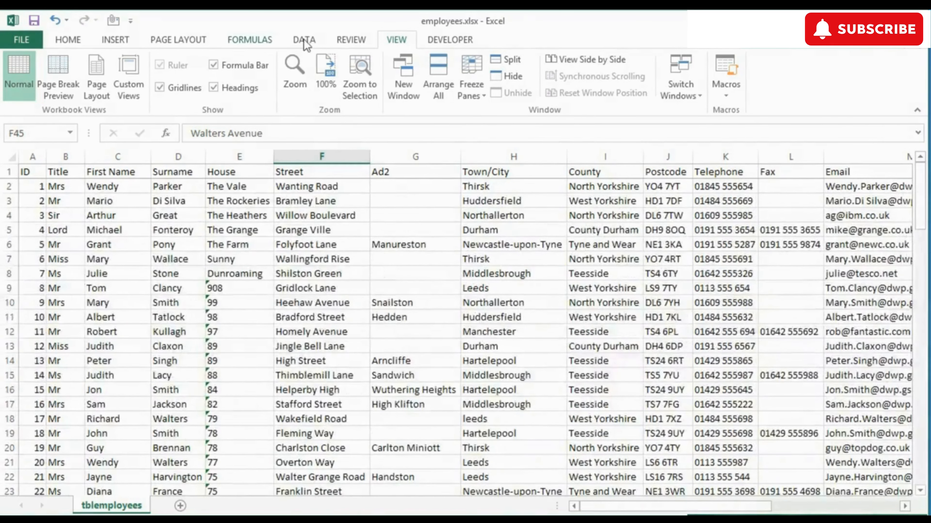
left_click(304, 40)
left_click(385, 75)
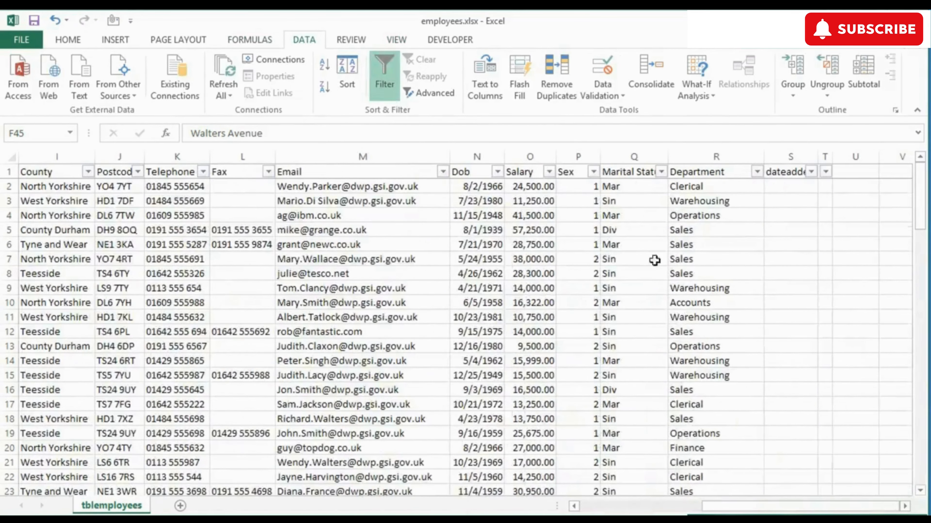
left_click(593, 171)
left_click(631, 324)
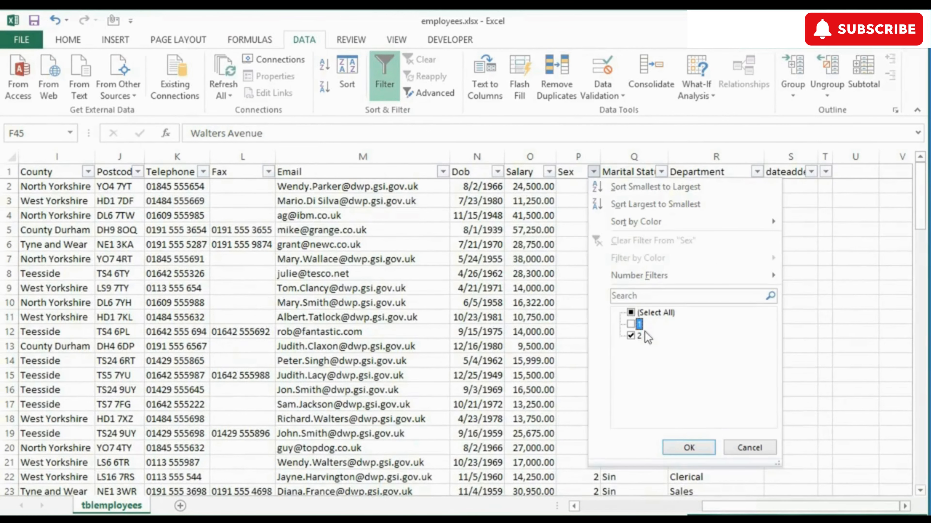
left_click(689, 447)
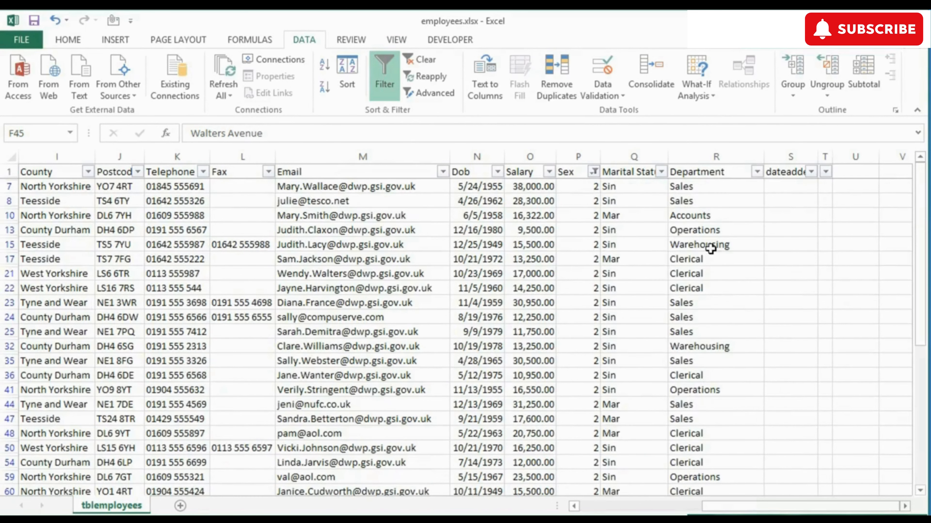
Filter the Marital Status column to show only the value Mar.
left_click(661, 171)
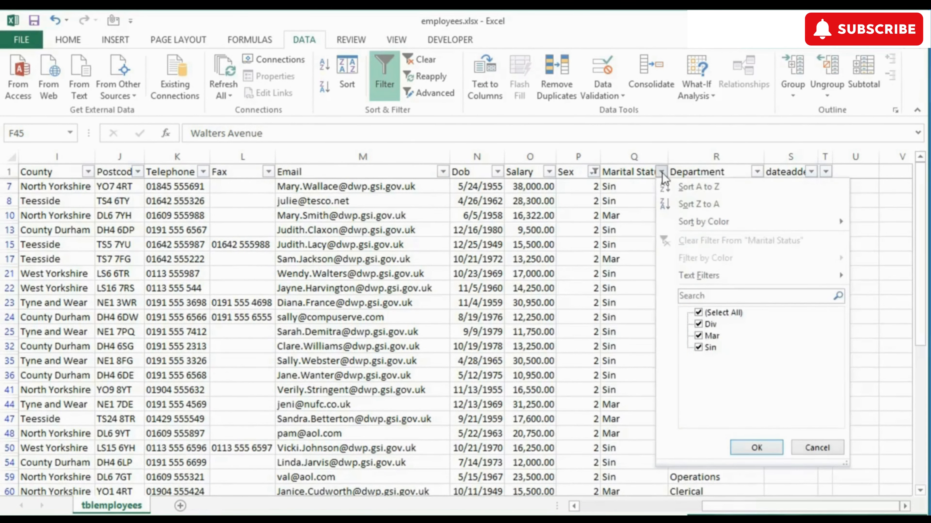
left_click(700, 324)
left_click(699, 336)
left_click(700, 348)
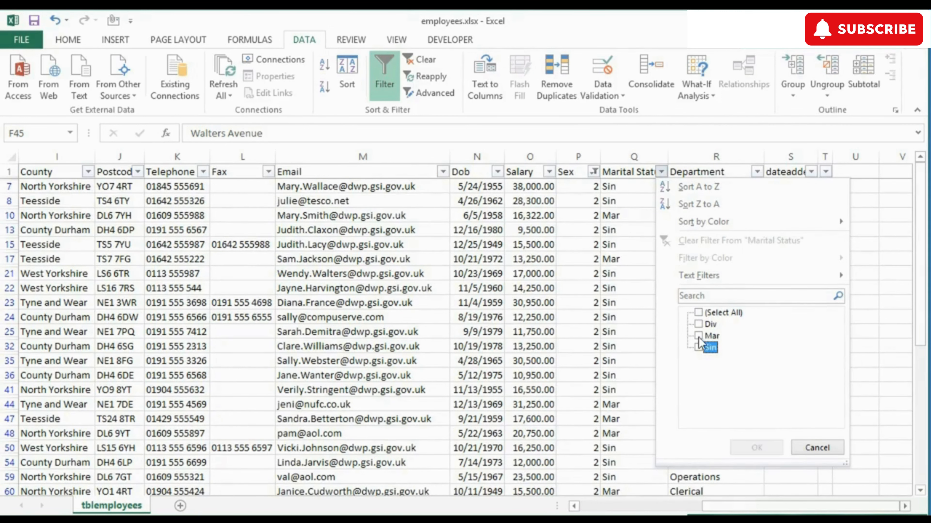
left_click(699, 337)
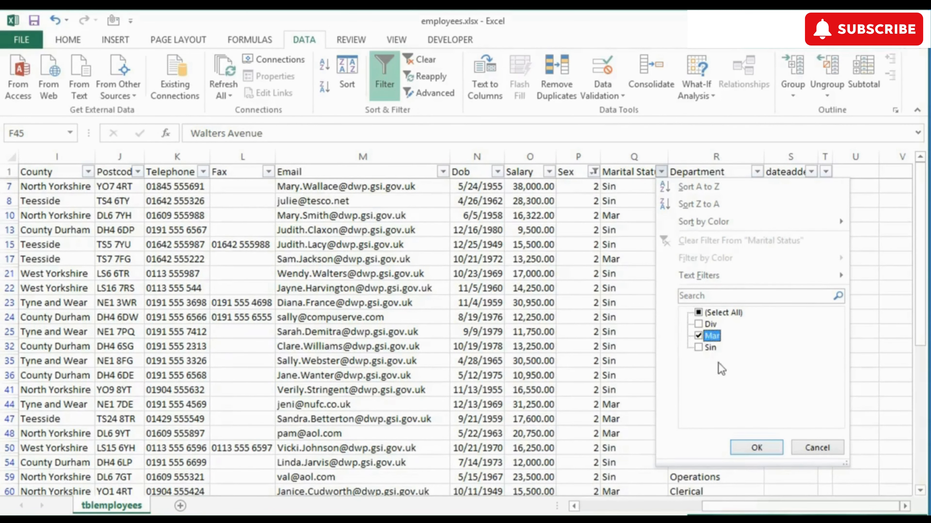
left_click(754, 454)
Filter the Department column to show only Accounts and Clerical, excluding Personnel, Sales and Warehousing.
left_click(757, 172)
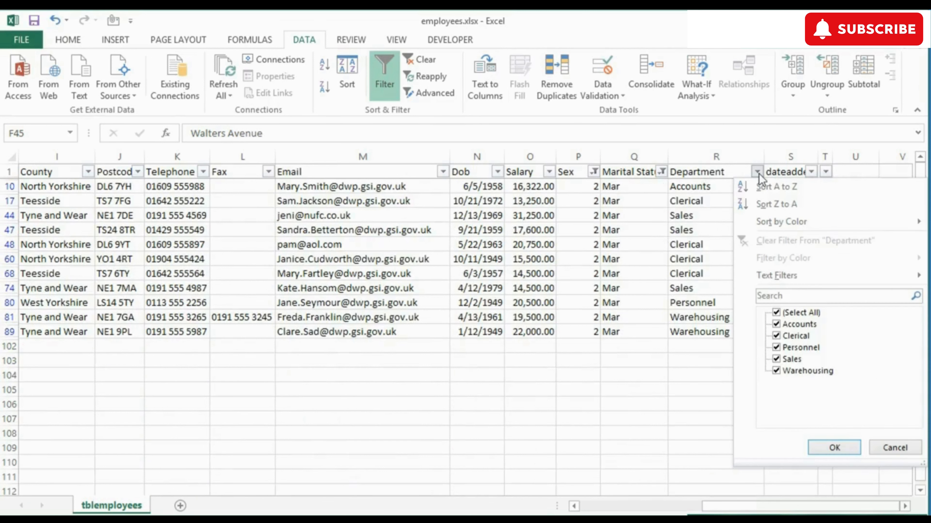
left_click(776, 348)
left_click(776, 359)
left_click(776, 371)
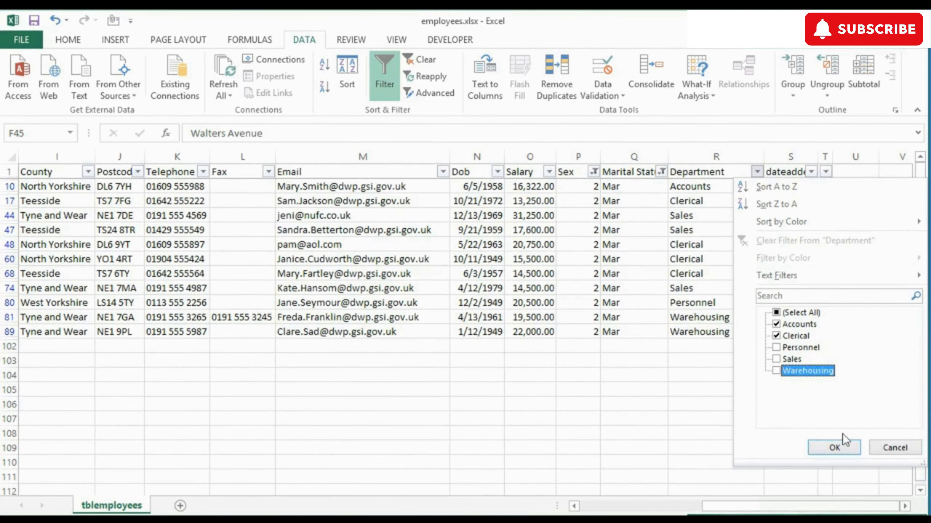
left_click(835, 448)
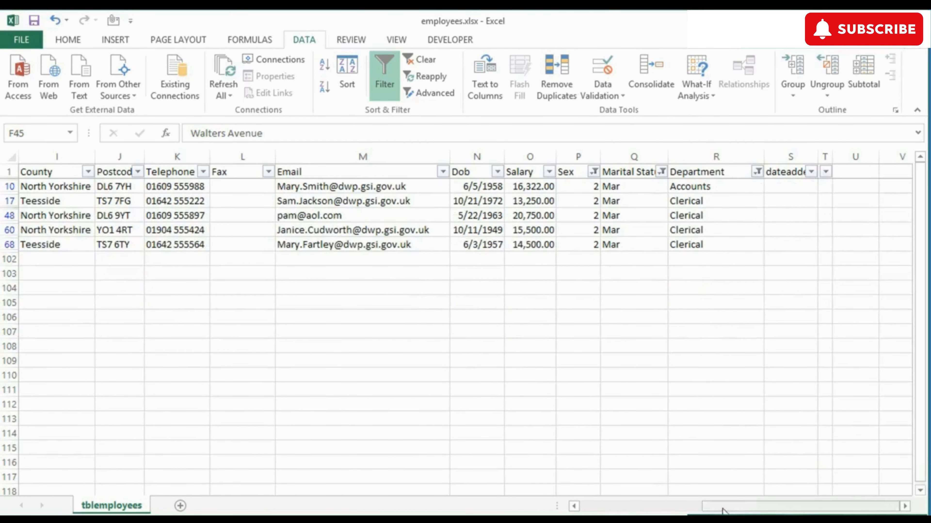
Hide columns E through L (House to Fax) and columns S and T (dateadded and the one after it).
left_click_drag(723, 507, 597, 507)
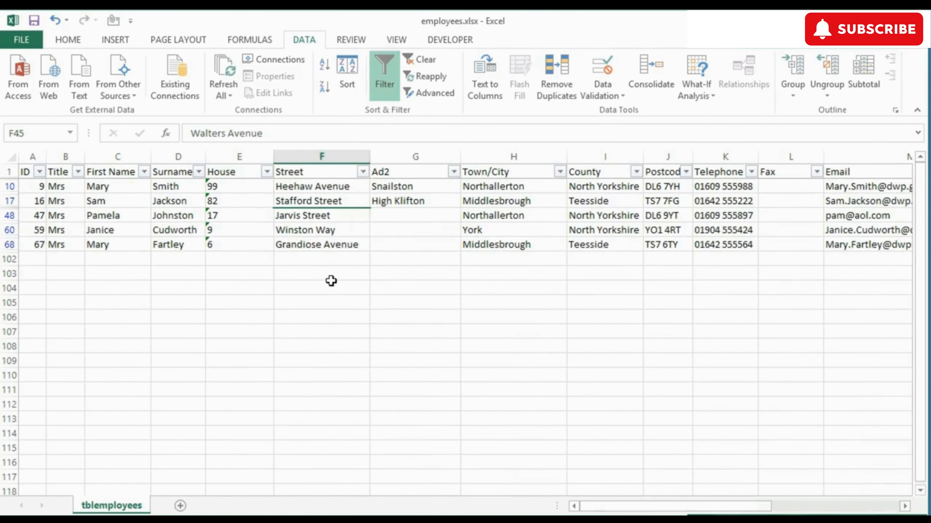
left_click_drag(242, 158, 788, 158)
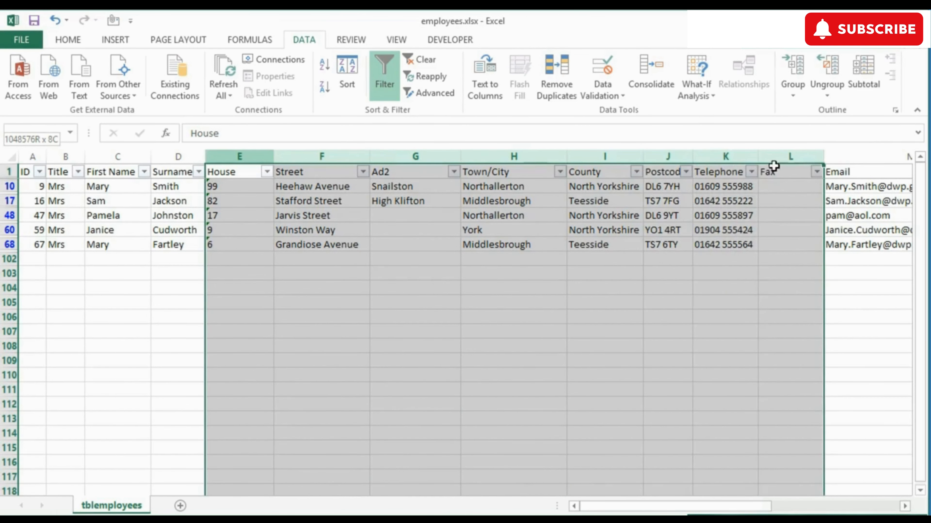
right_click(525, 156)
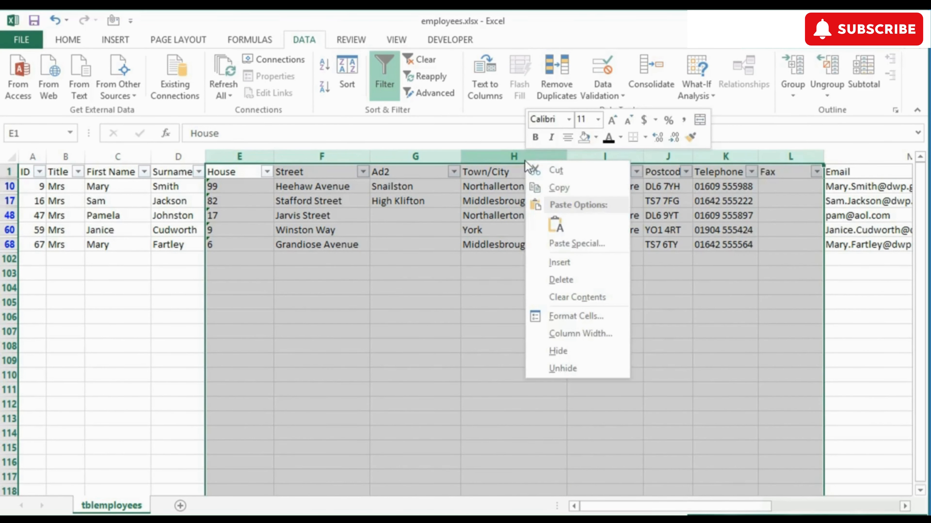
left_click(564, 352)
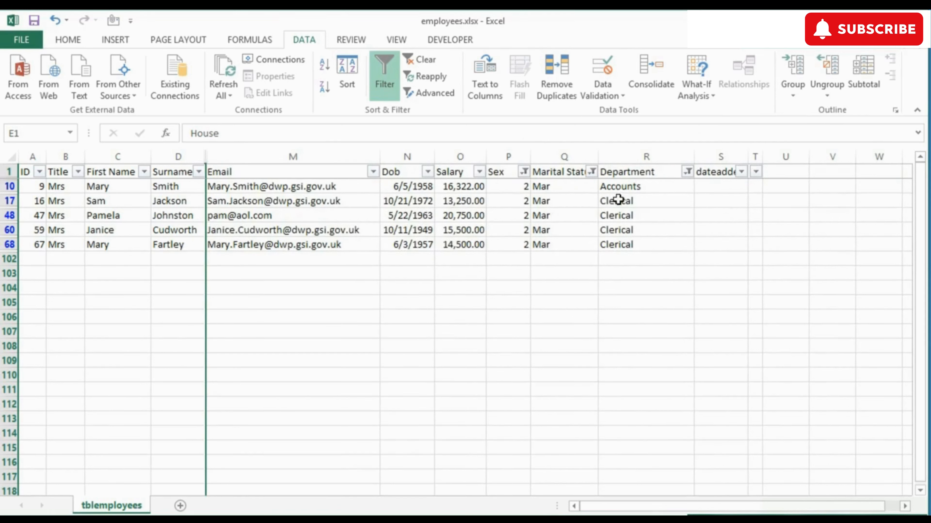
left_click_drag(723, 157, 754, 157)
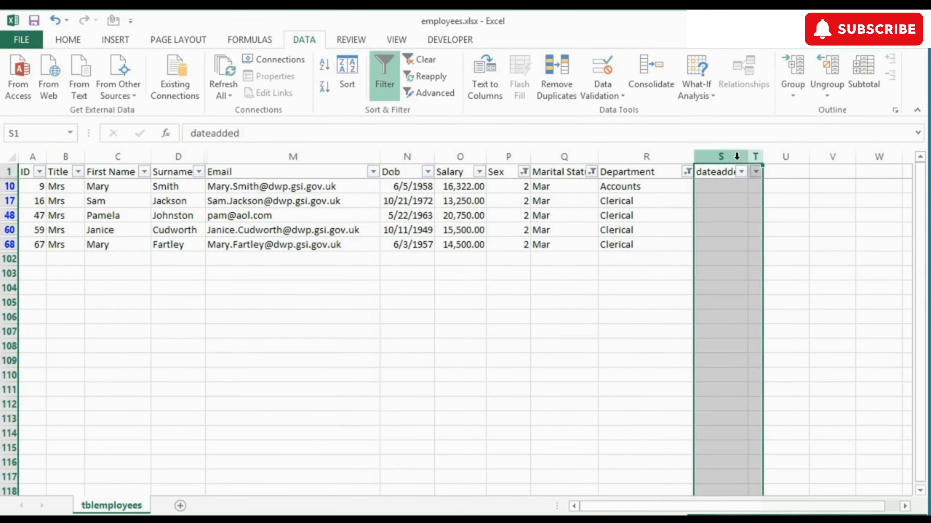
right_click(742, 161)
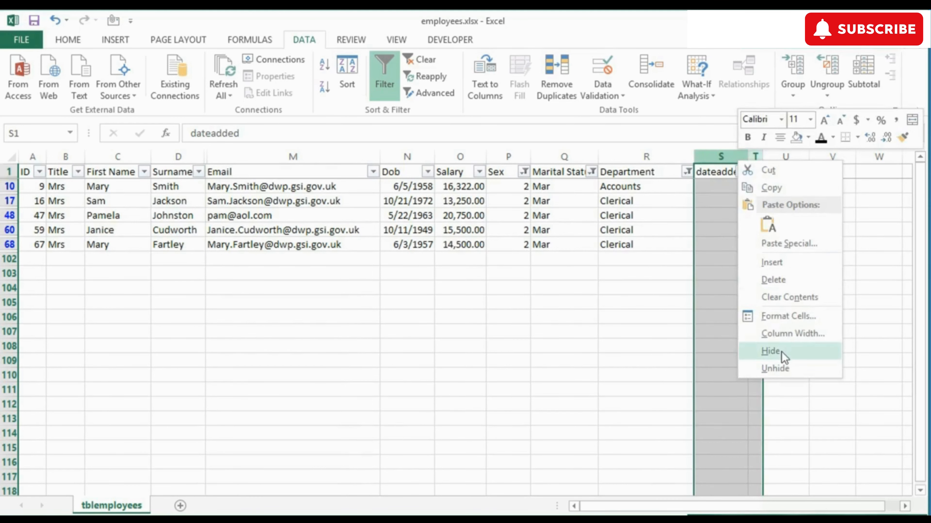
left_click(771, 352)
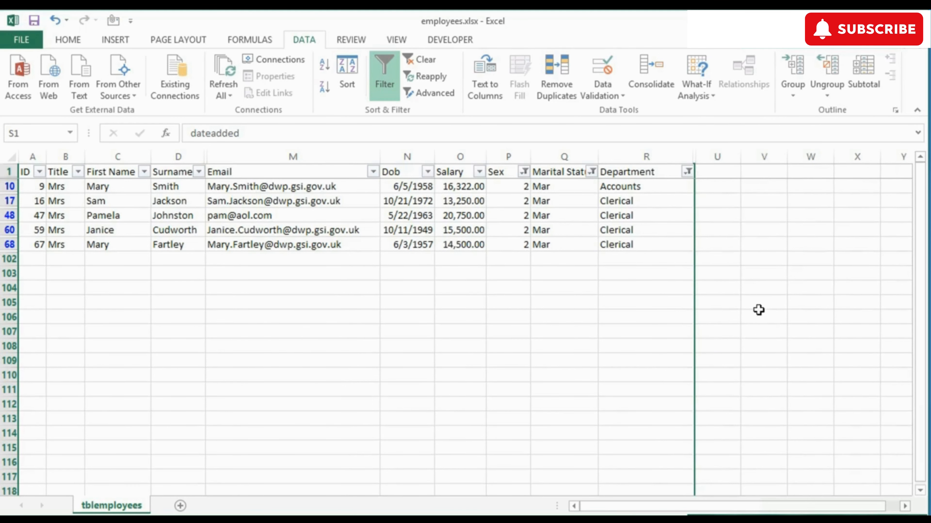
Save the filtered sheet with its hidden columns as a custom view named "FemaleMarAdmin".
left_click(397, 40)
left_click(128, 79)
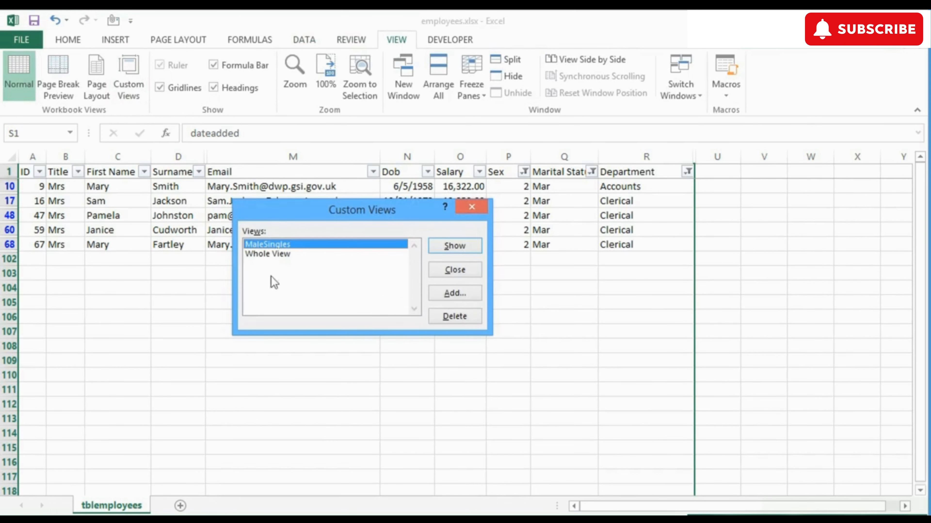
left_click(459, 295)
type("FemaleMa")
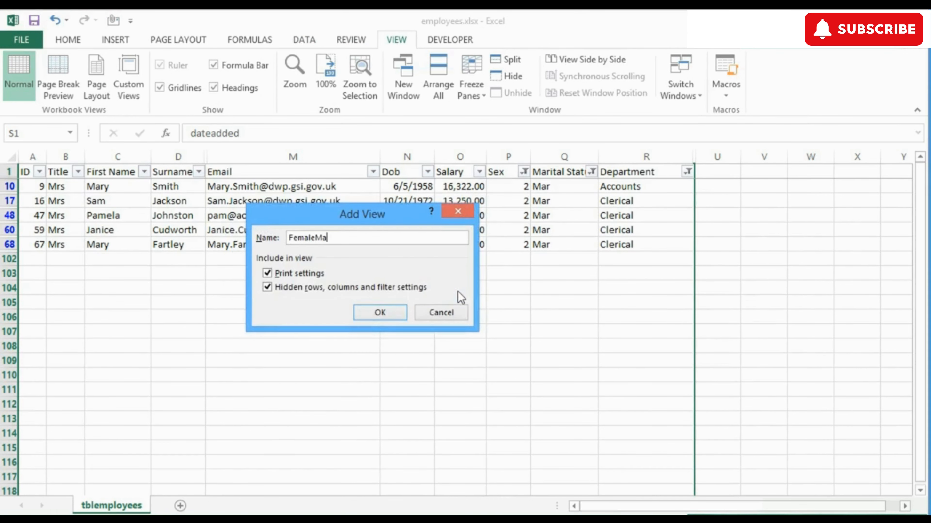
type("rAdmin")
left_click(384, 314)
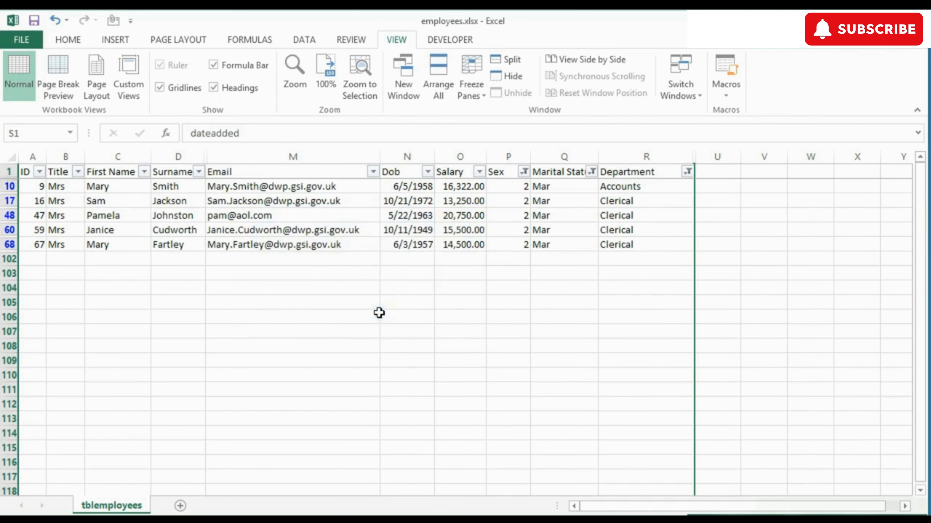
Test the saved custom views by showing MaleSingles and switching to Whole View.
left_click(128, 77)
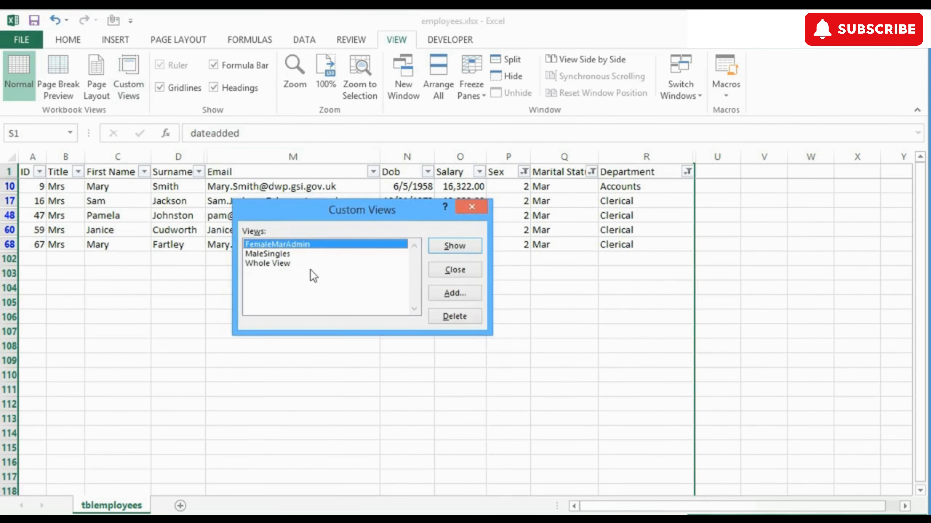
left_click(293, 253)
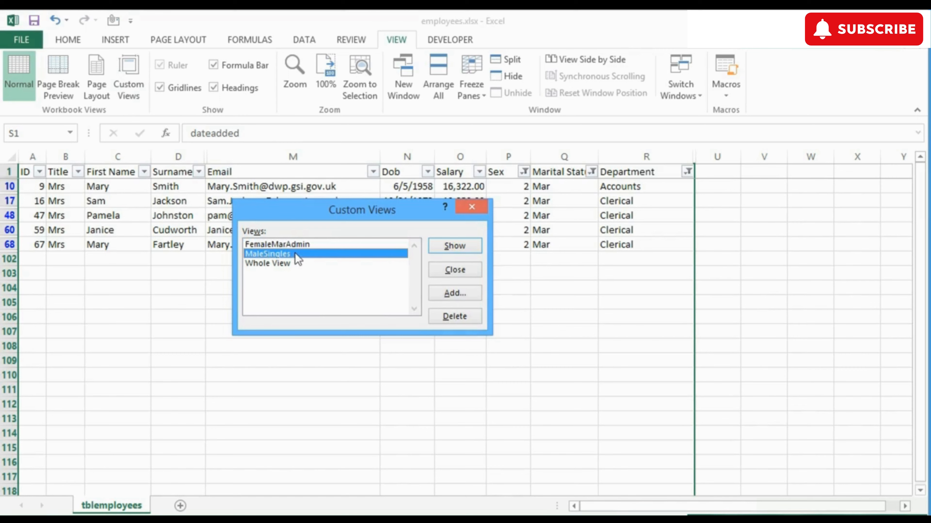
left_click(436, 252)
left_click(129, 77)
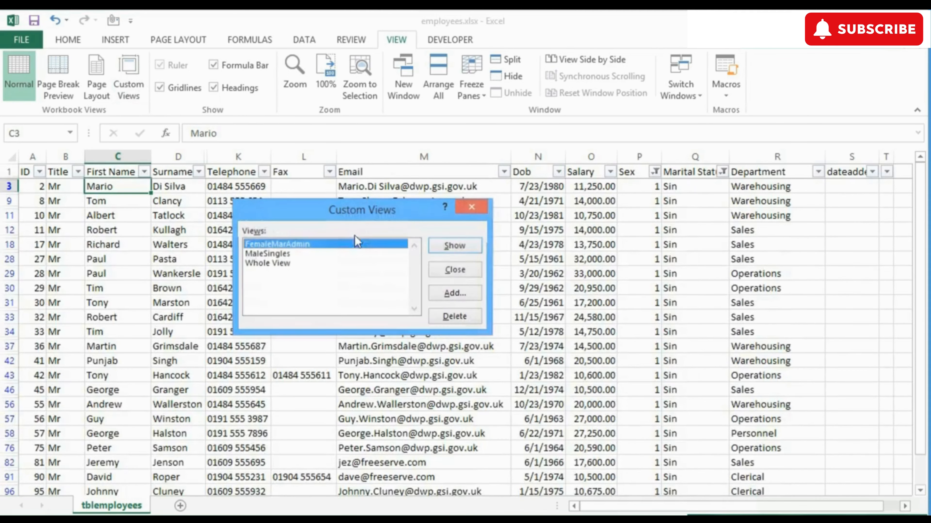
left_click(343, 263)
double_click(343, 263)
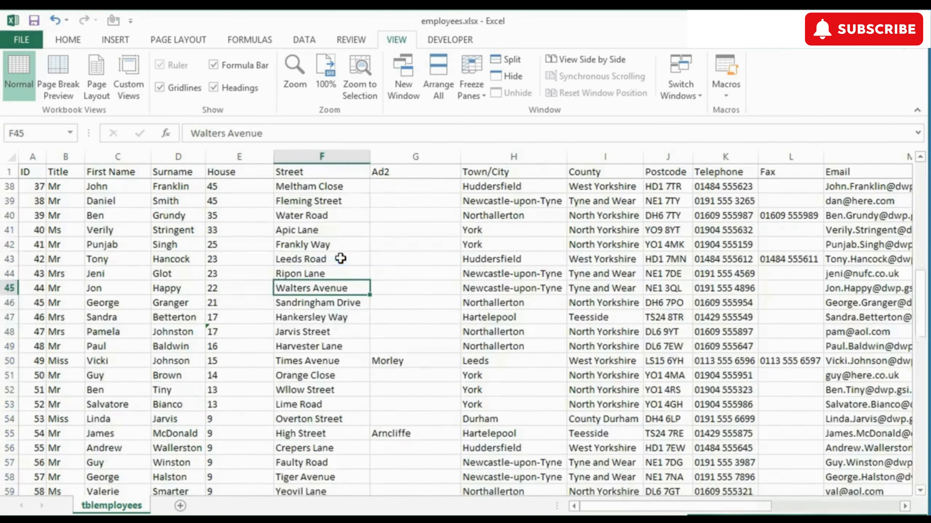
Show the MaleSingles custom view again and switch from it to FemaleMarAdmin.
left_click(128, 77)
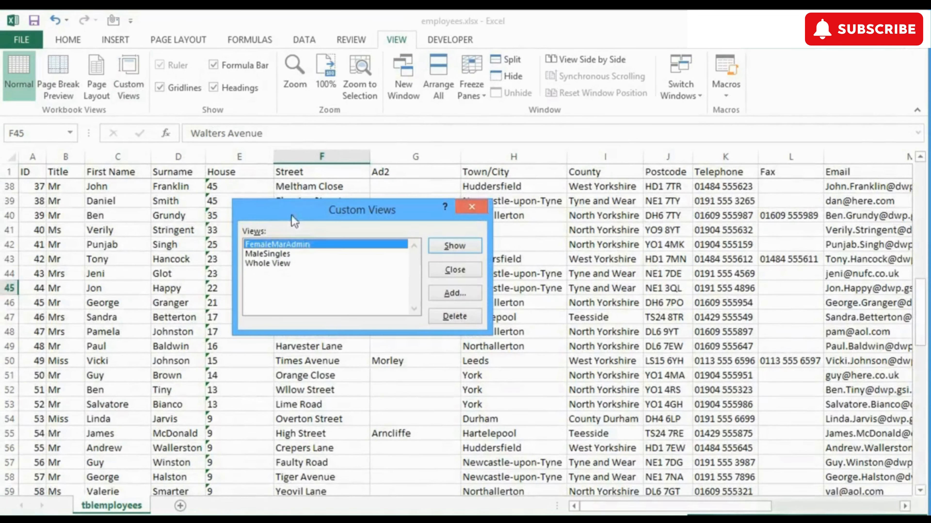
left_click(305, 253)
double_click(306, 253)
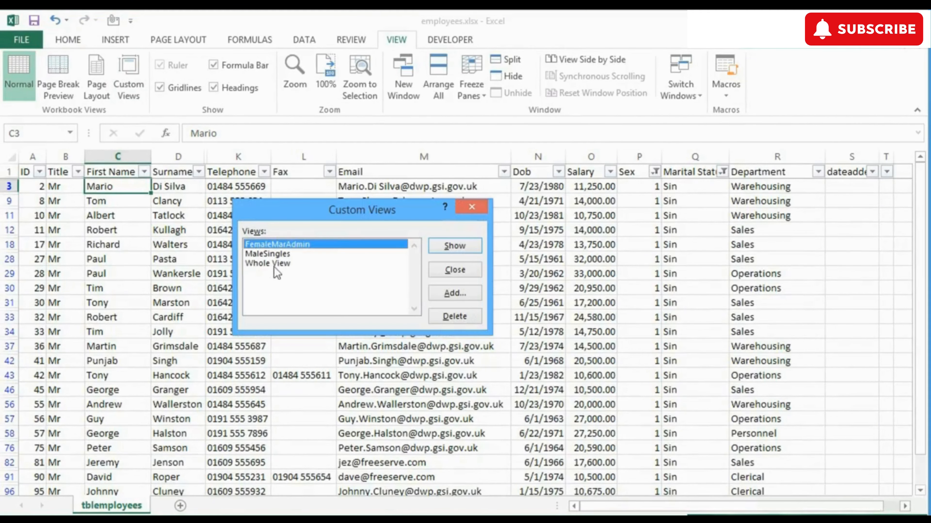
double_click(285, 244)
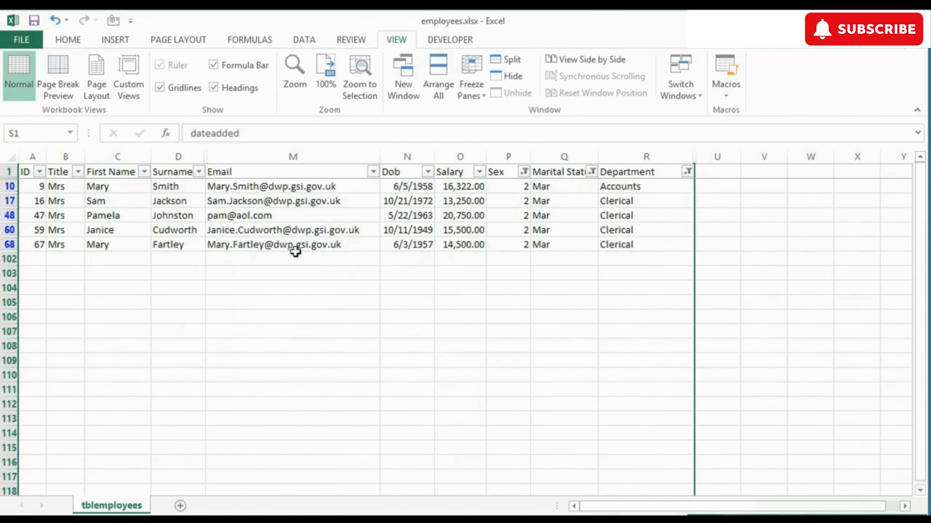
Return to the full unfiltered table by showing the Whole View custom view.
left_click(127, 87)
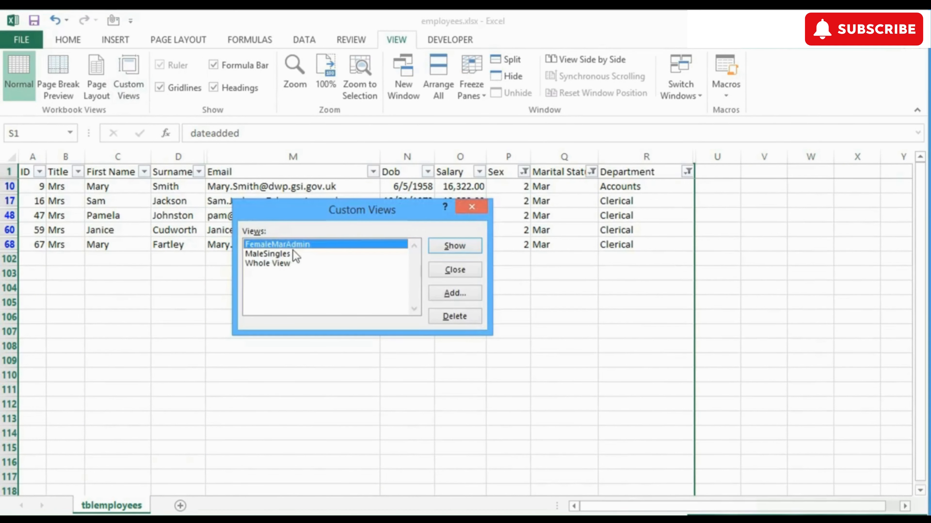
left_click(291, 264)
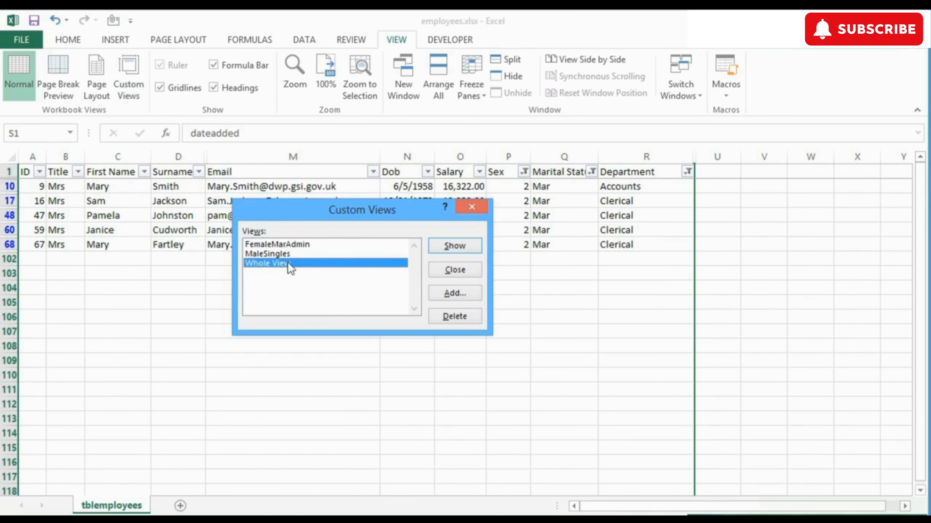
double_click(291, 264)
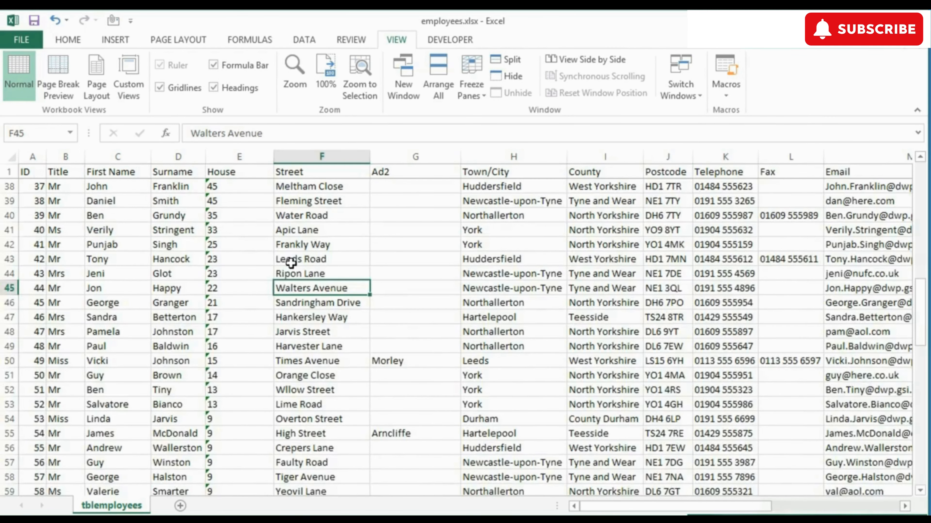
Check the list of saved custom views and switch the worksheet to MaleSingles.
left_click(127, 71)
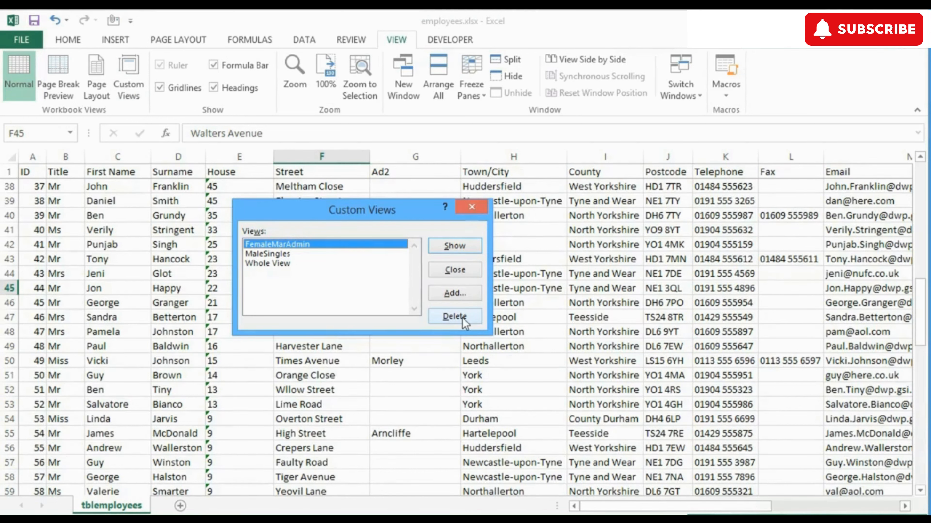
left_click(459, 269)
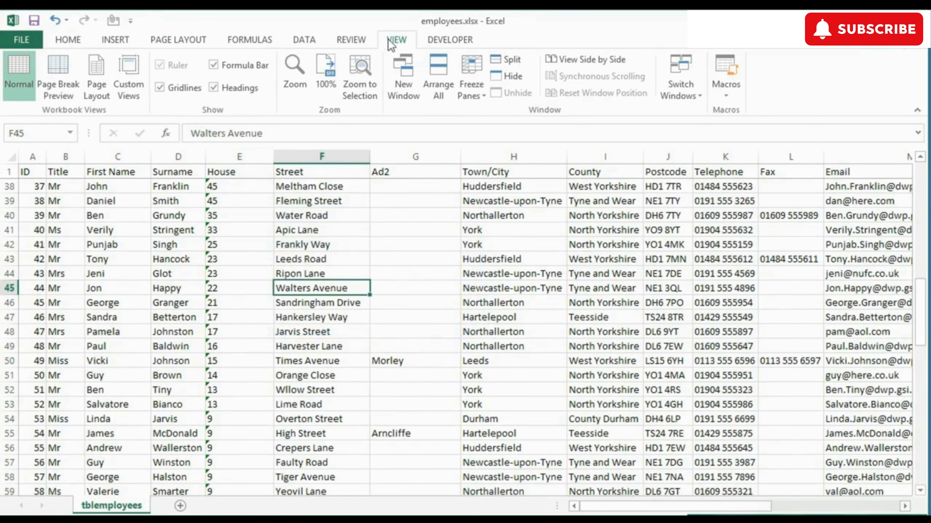
left_click(136, 75)
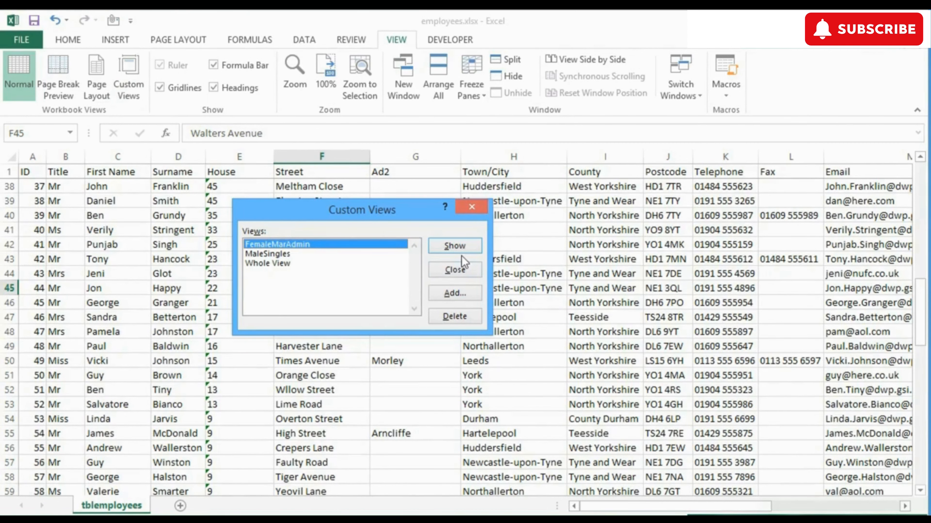
double_click(296, 254)
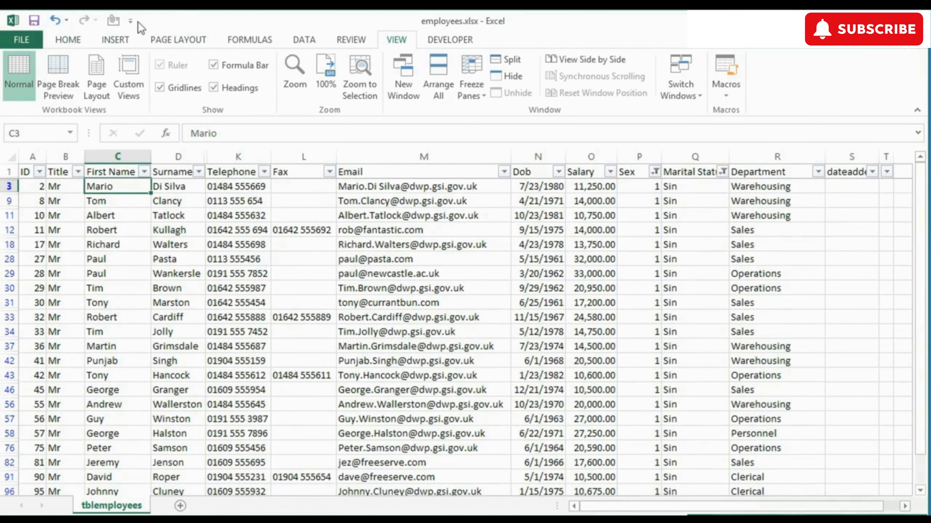
Start customizing the Quick Access Toolbar and select Custom Views among the Commands Not in the Ribbon.
left_click(130, 21)
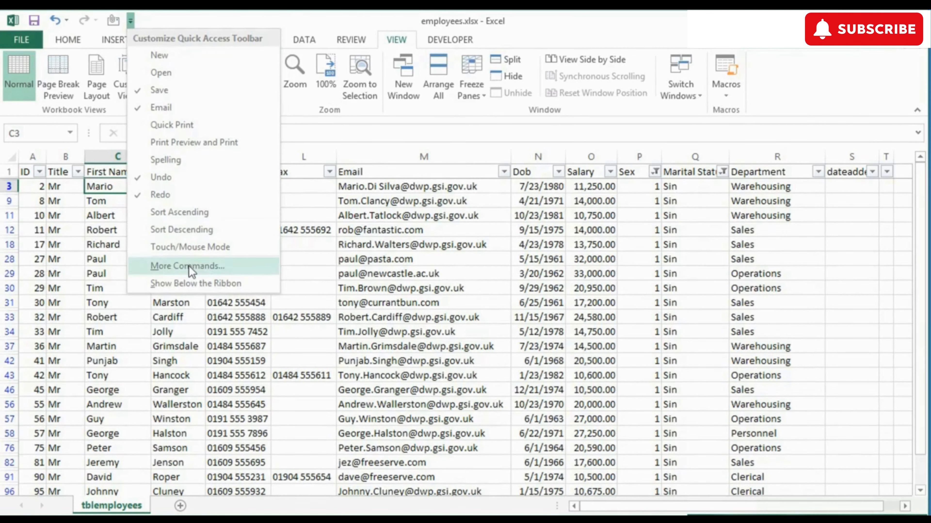
left_click(191, 271)
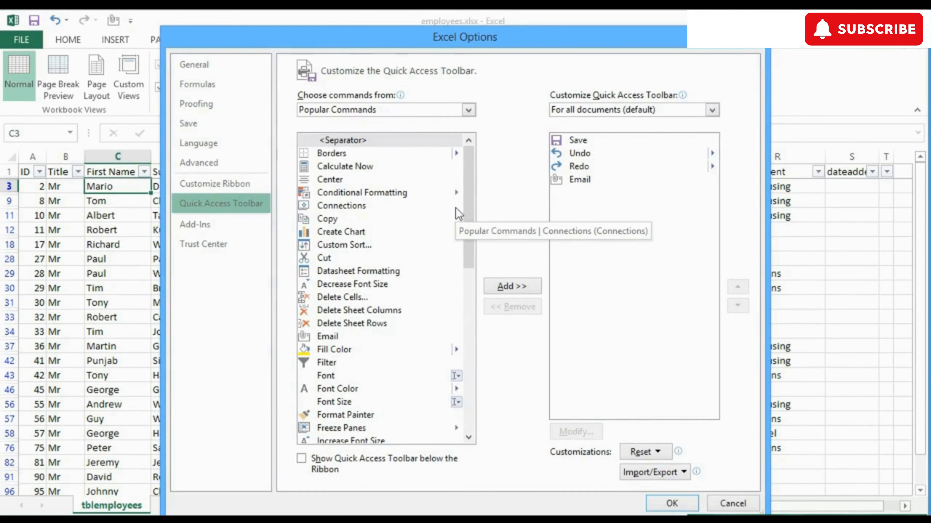
left_click(468, 110)
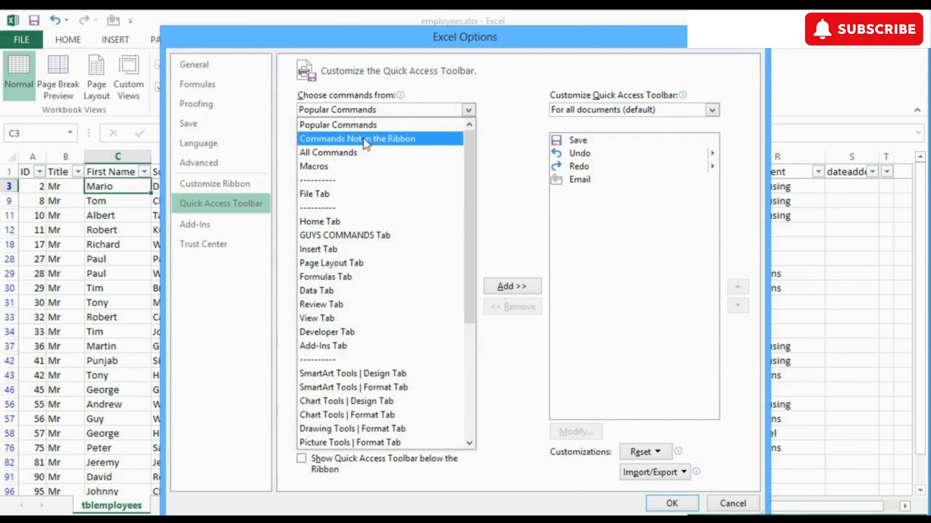
left_click(382, 143)
left_click_drag(471, 163, 468, 206)
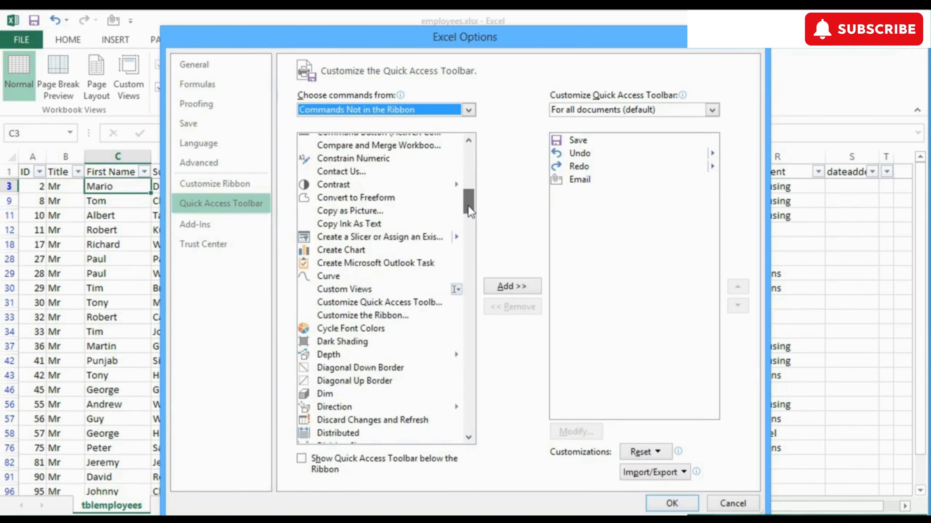
left_click(352, 290)
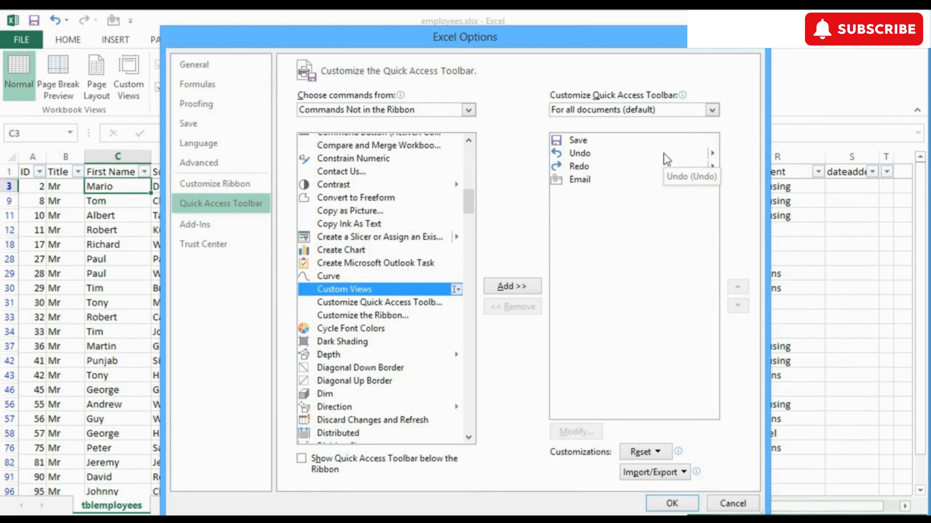
Add the Custom Views command to the Quick Access Toolbar for employees.xlsx only and apply the customization.
left_click(688, 110)
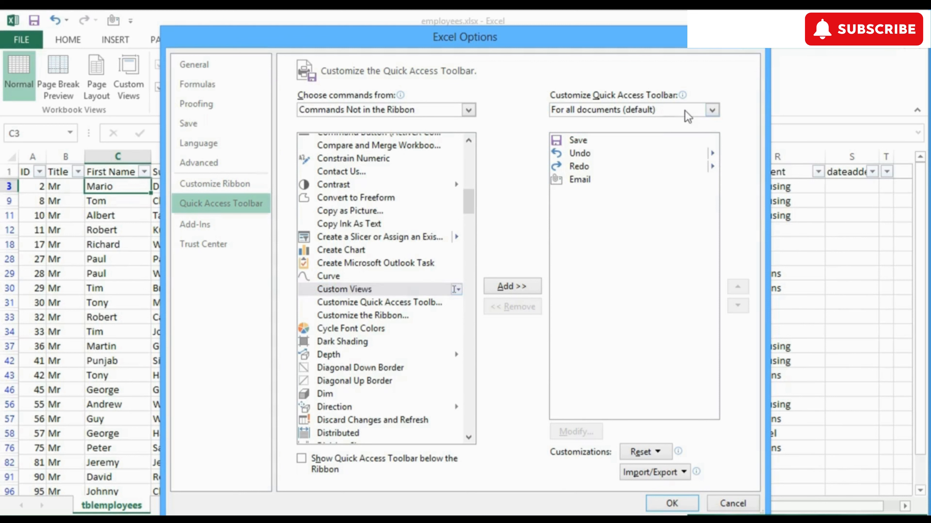
left_click(604, 139)
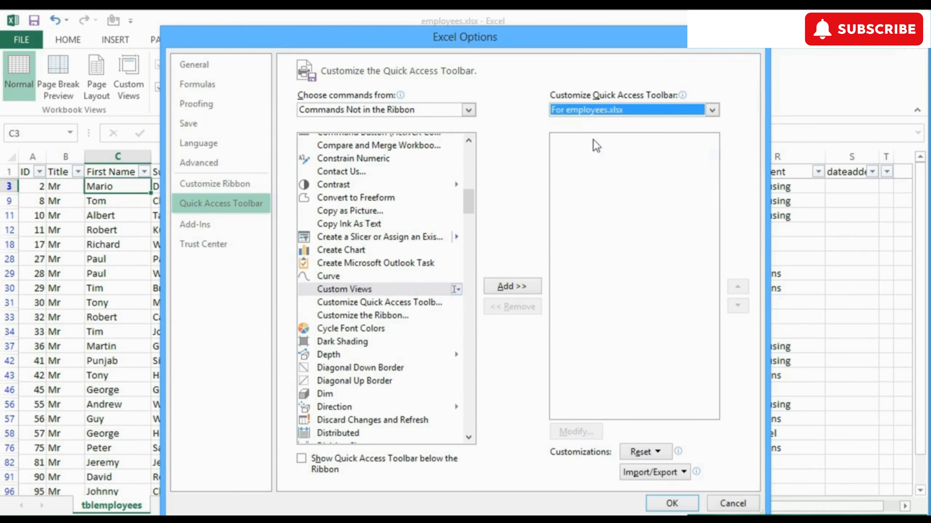
left_click(377, 290)
left_click(519, 287)
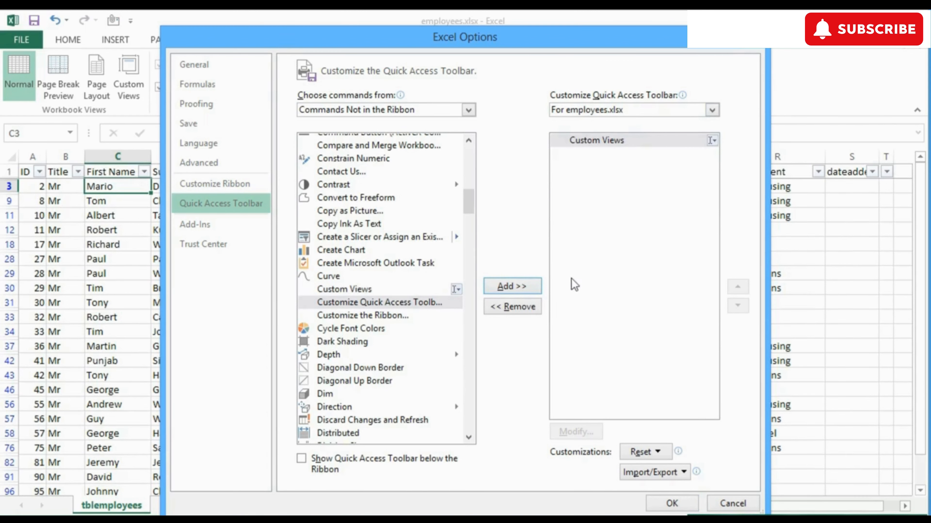
left_click(673, 504)
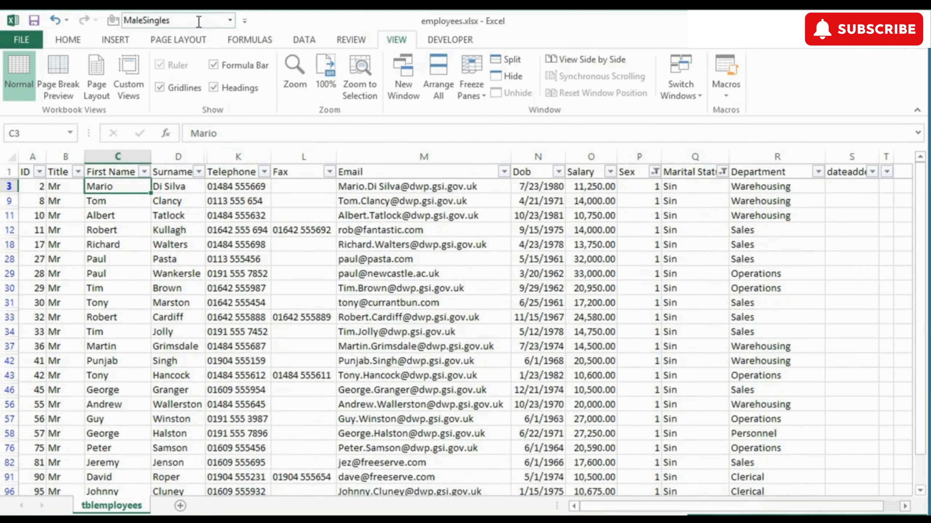
Use the Custom Views list on the Quick Access Toolbar to show Whole View and switch from it to FemaleMarAdmin.
left_click(230, 21)
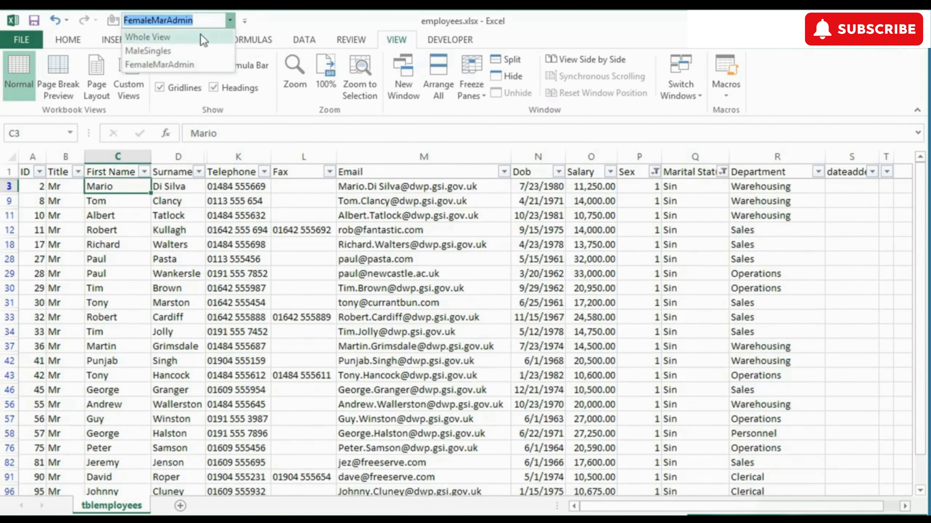
left_click(196, 35)
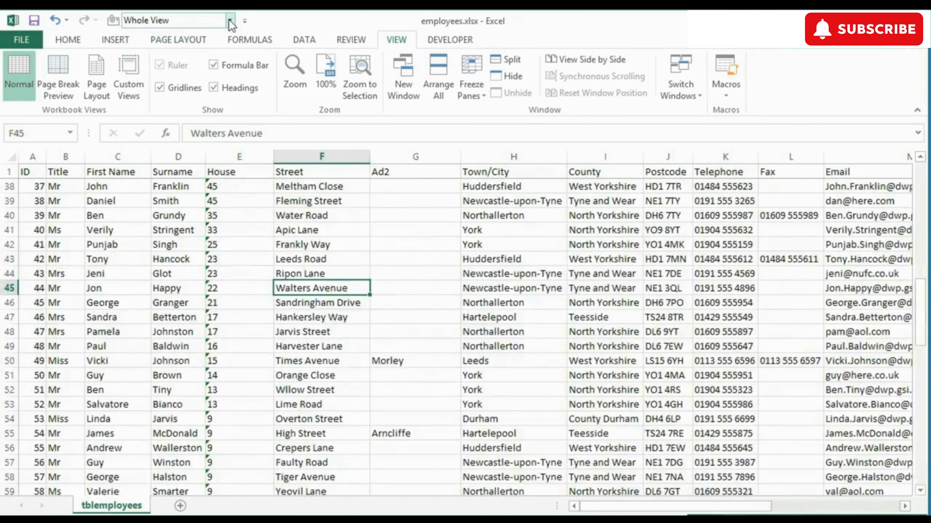
left_click(230, 21)
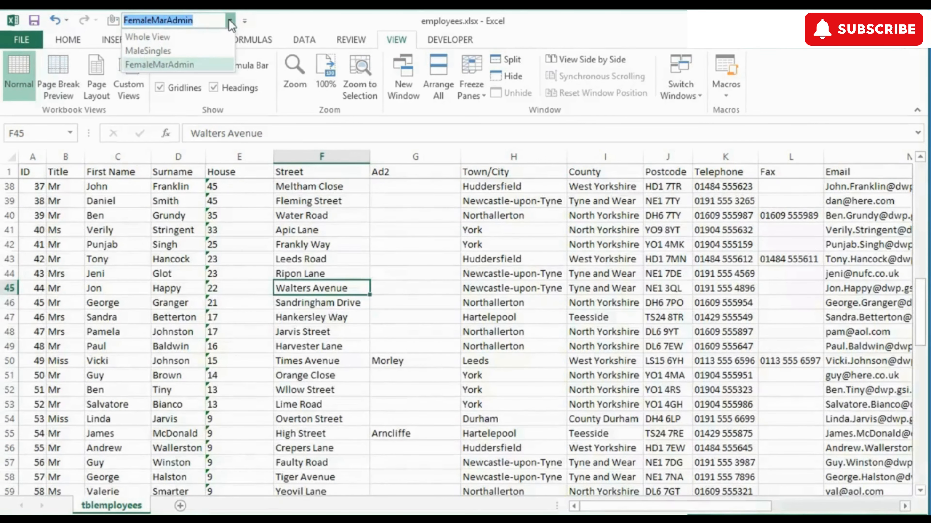
left_click(184, 60)
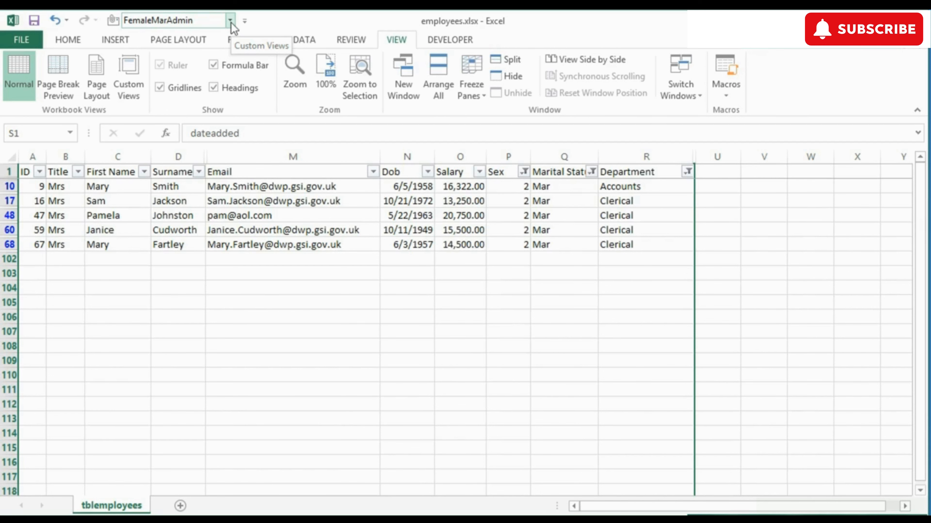
Switch the worksheet to MaleSingles and back to Whole View using the Quick Access Toolbar's Custom Views list.
left_click(230, 21)
left_click(203, 51)
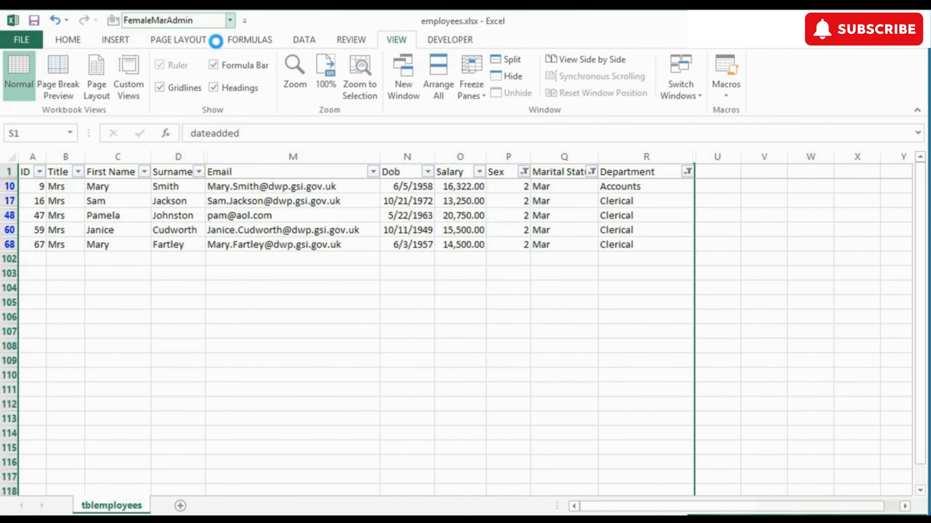
left_click(230, 22)
left_click(197, 38)
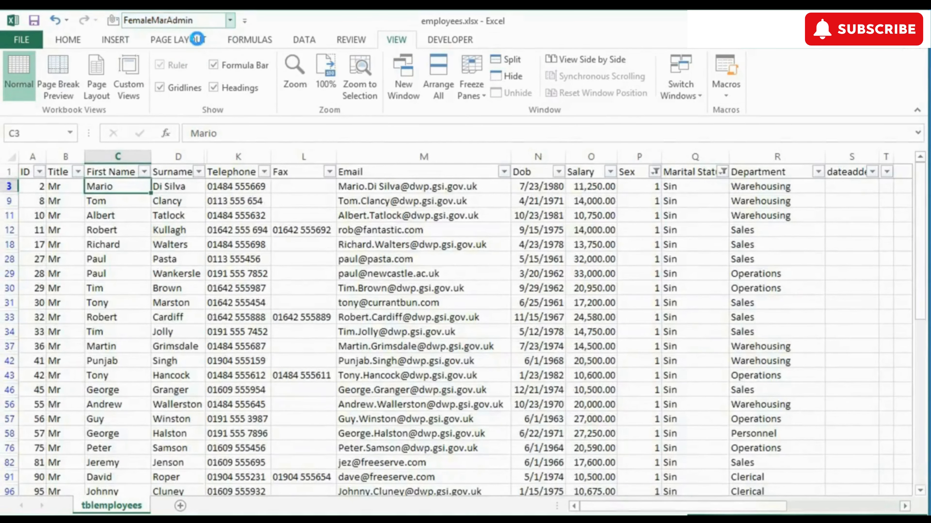